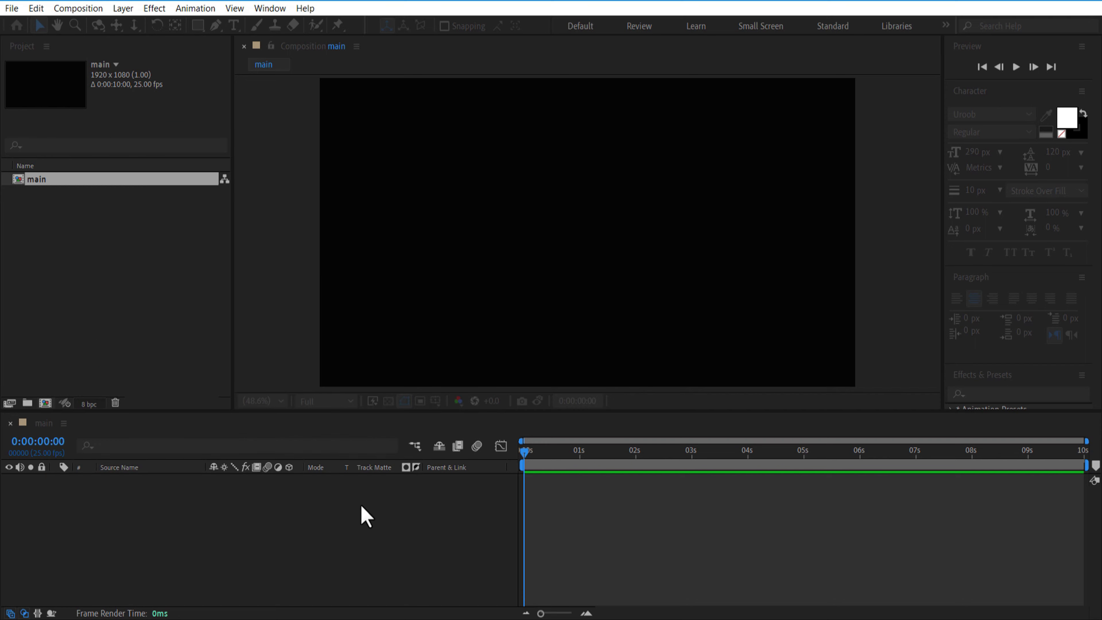
# Step: Add the two-line title "മഞ്ഞുമേൽ BOYS" to the text composition and centre it horizontally and vertically
pyautogui.click(233, 25)
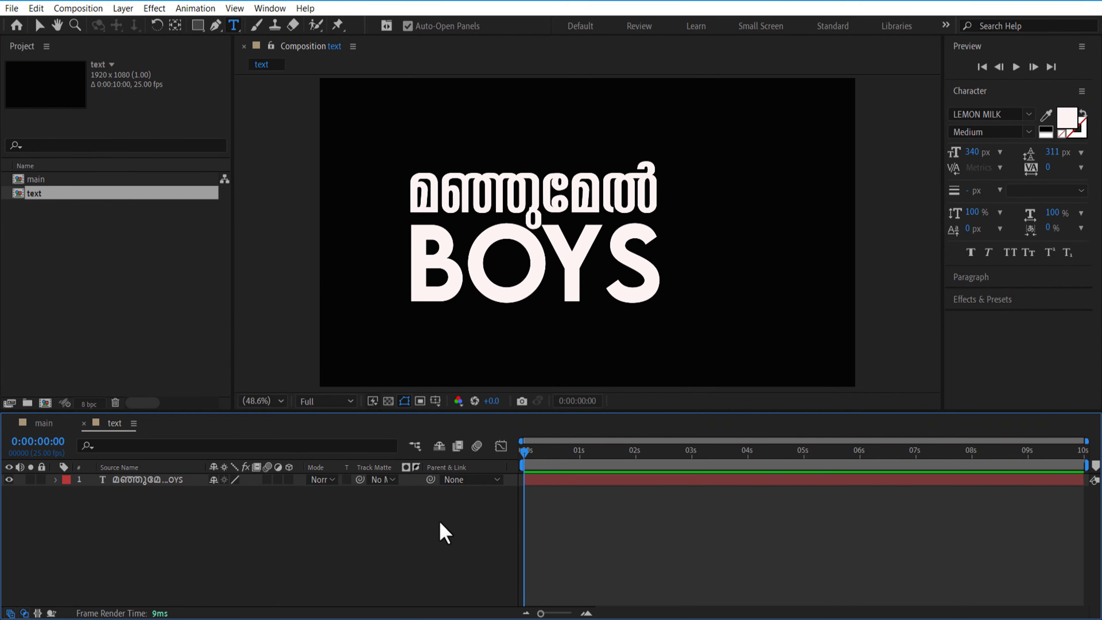
pyautogui.click(188, 480)
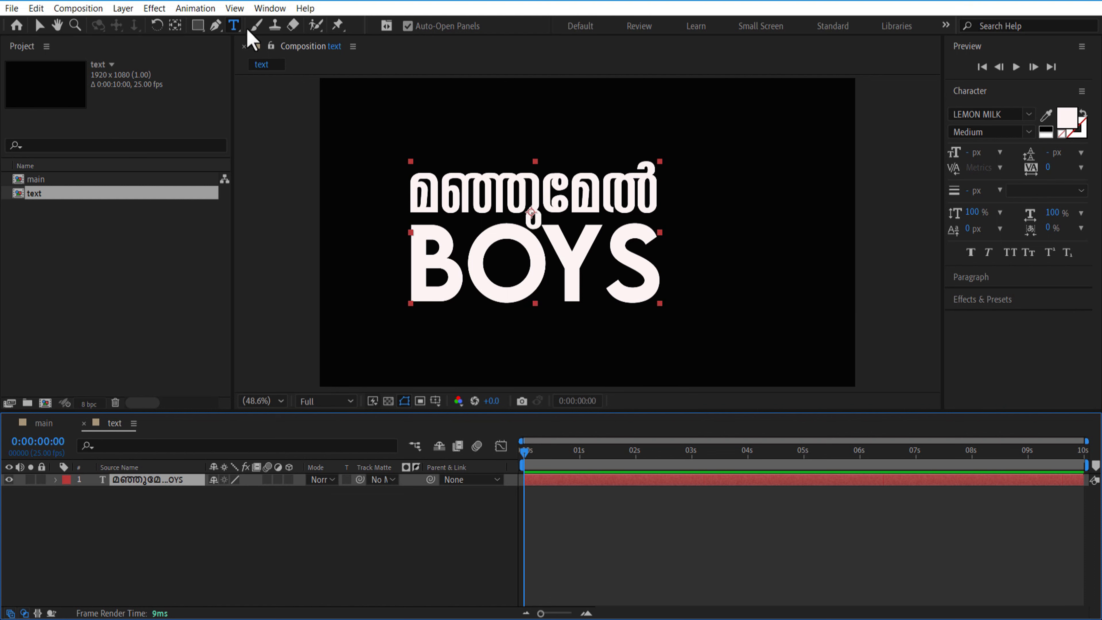
pyautogui.click(273, 9)
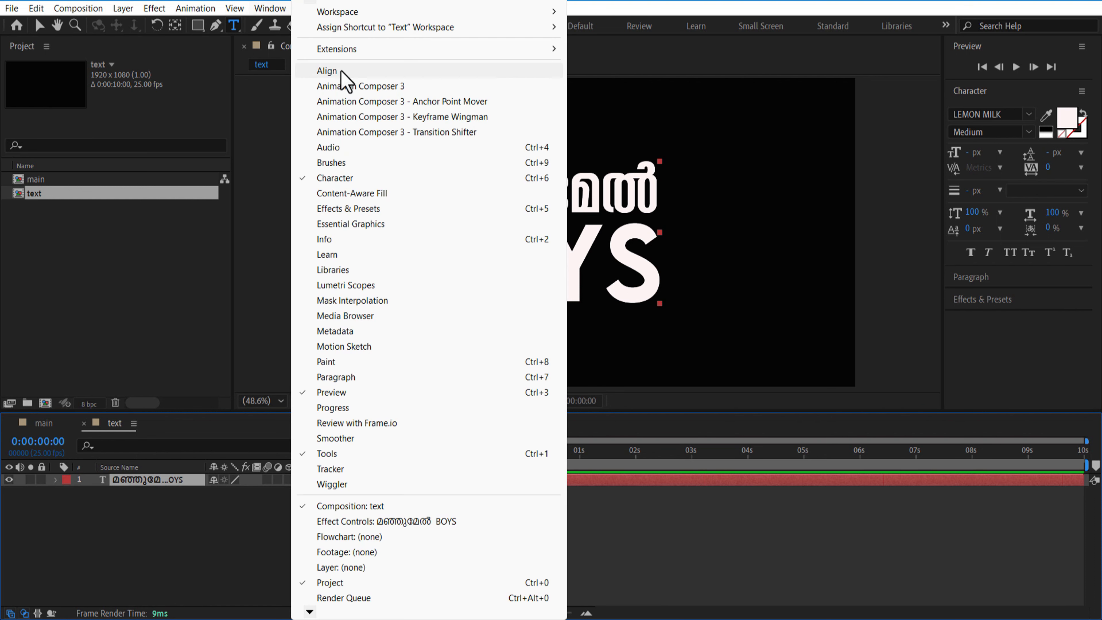
pyautogui.click(327, 70)
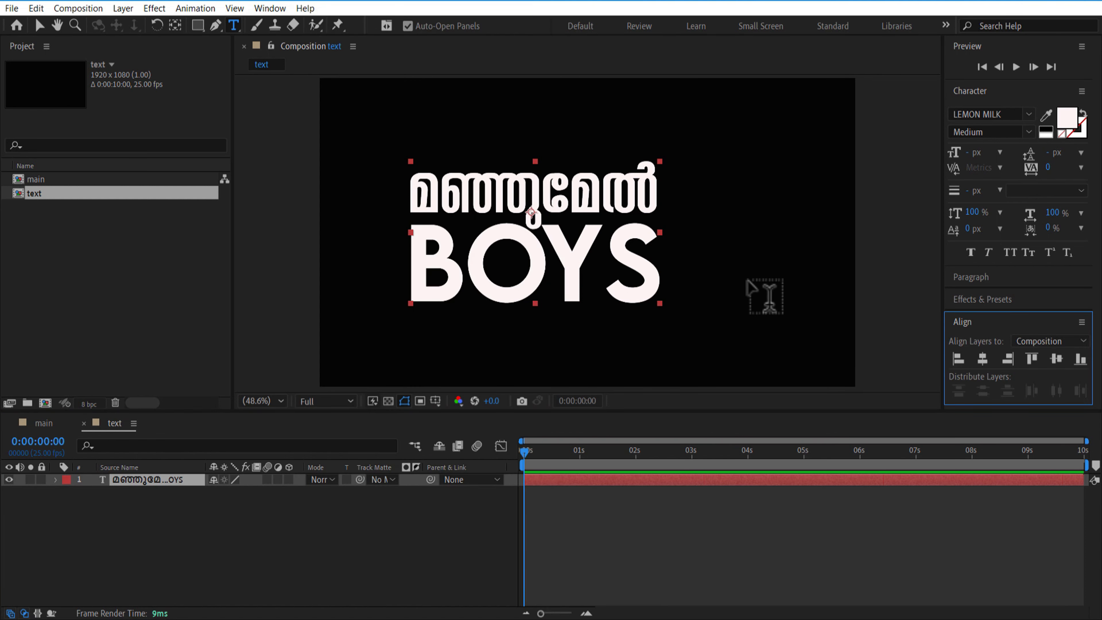
pyautogui.click(982, 359)
pyautogui.click(1057, 359)
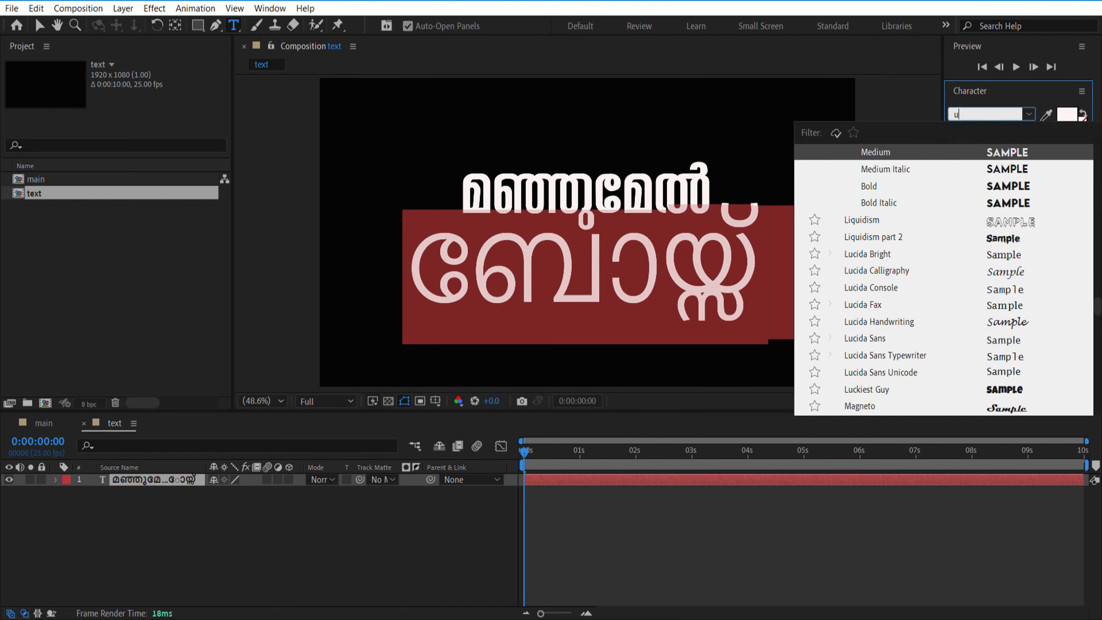
# Step: Replace the title's second line with "ബോയ്സ്" and set its font to Uroob
pyautogui.moveTo(431, 302); pyautogui.dragTo(675, 234)
pyautogui.click(529, 519)
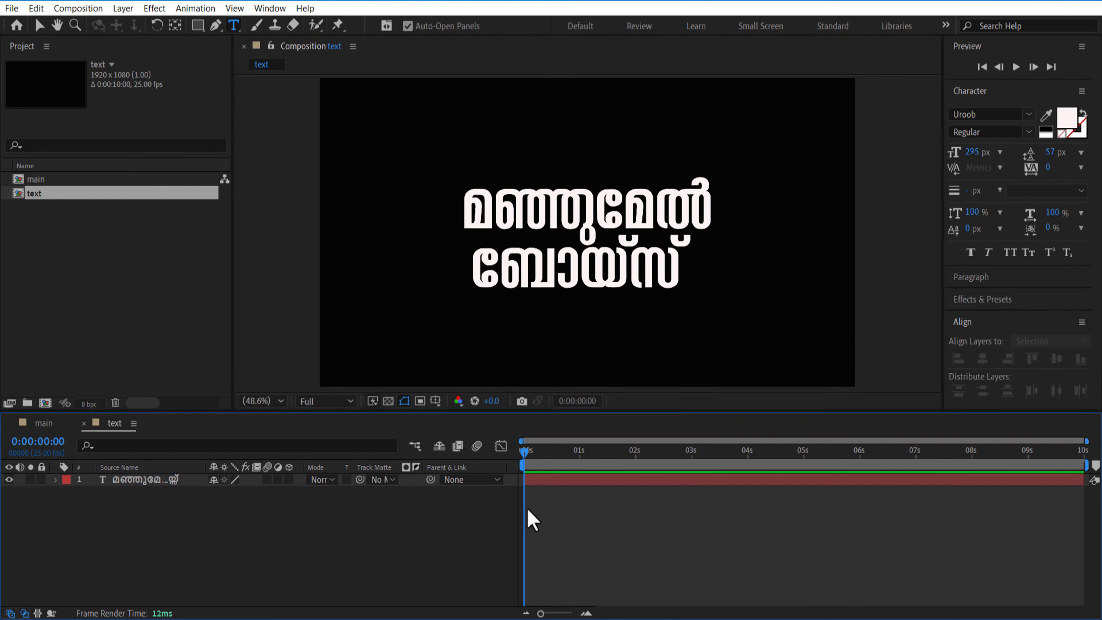
# Step: Turn the title's second line into outlined letters with no fill and a 5 px stroke
pyautogui.click(583, 271)
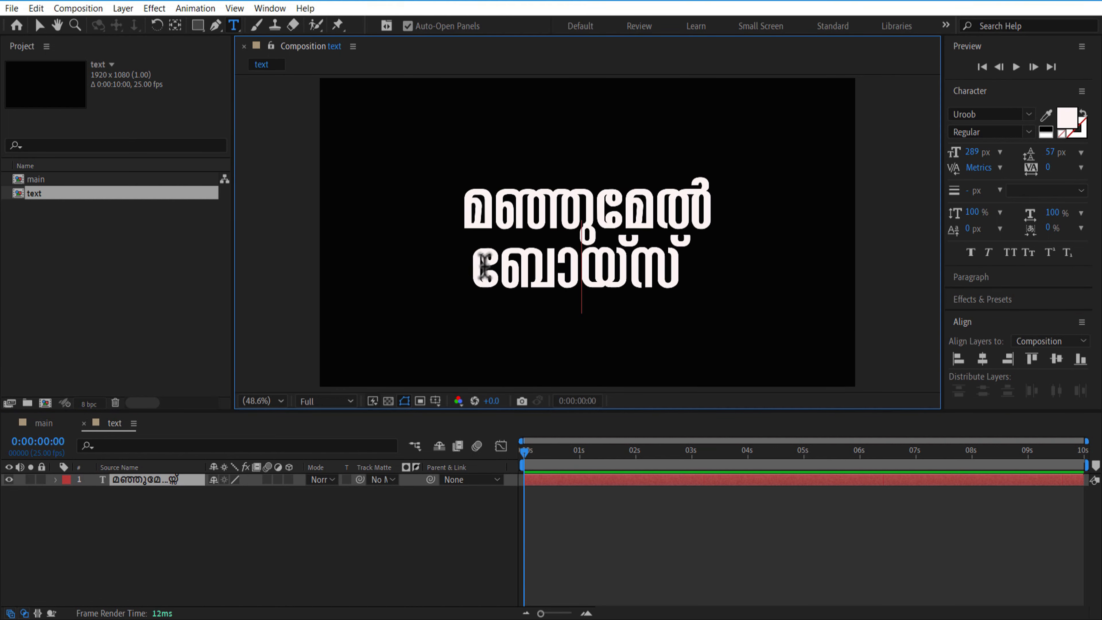
pyautogui.moveTo(475, 266); pyautogui.dragTo(722, 262)
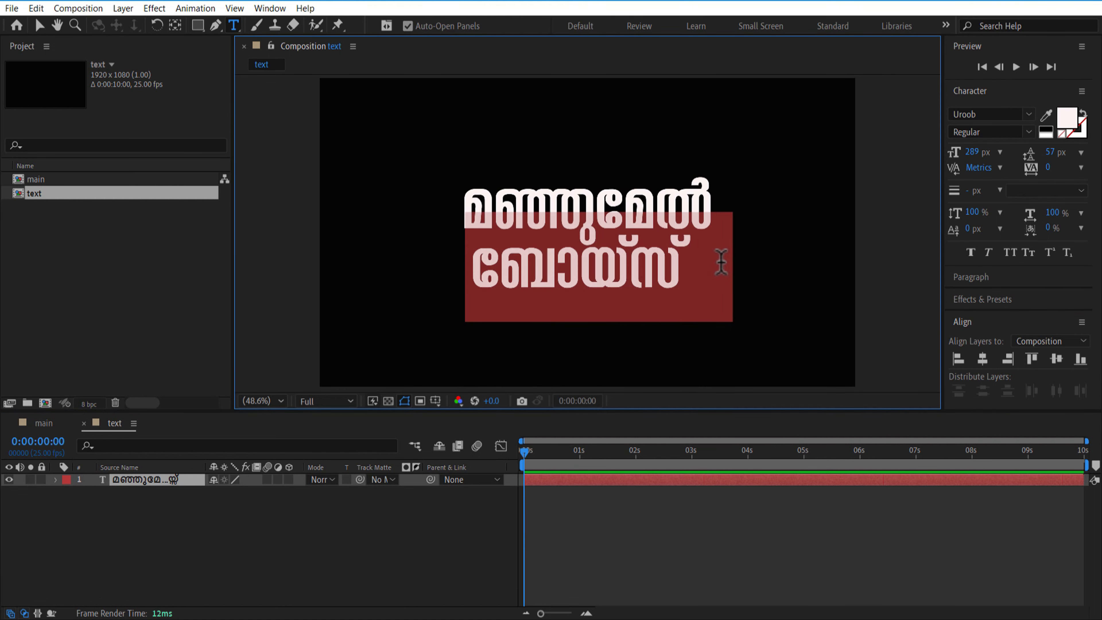
pyautogui.click(1083, 112)
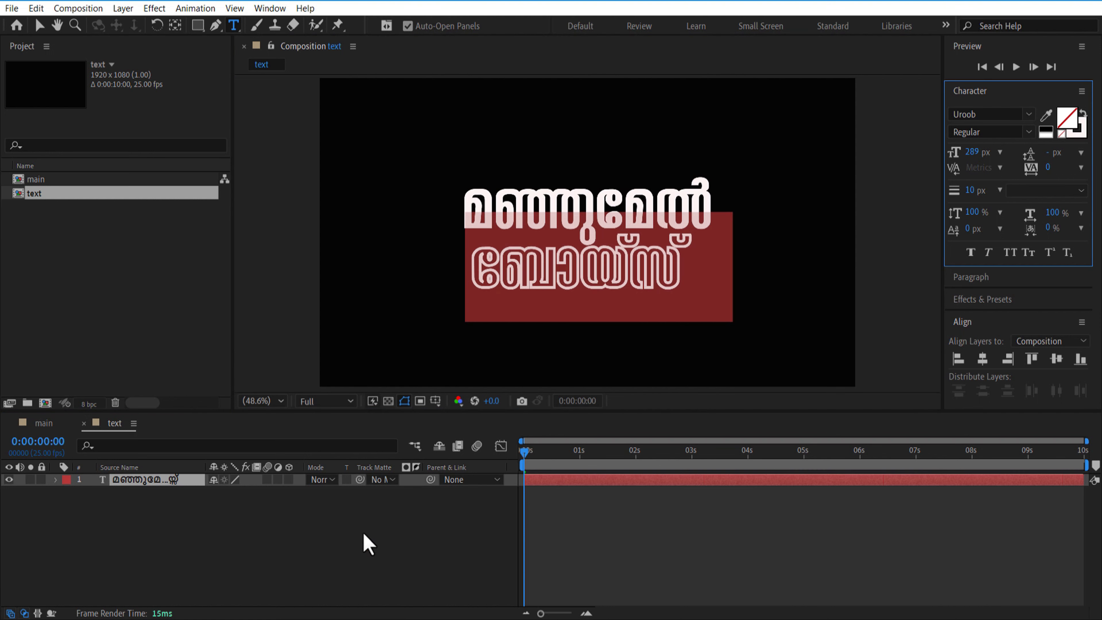
pyautogui.moveTo(974, 191); pyautogui.dragTo(972, 195)
pyautogui.click(318, 564)
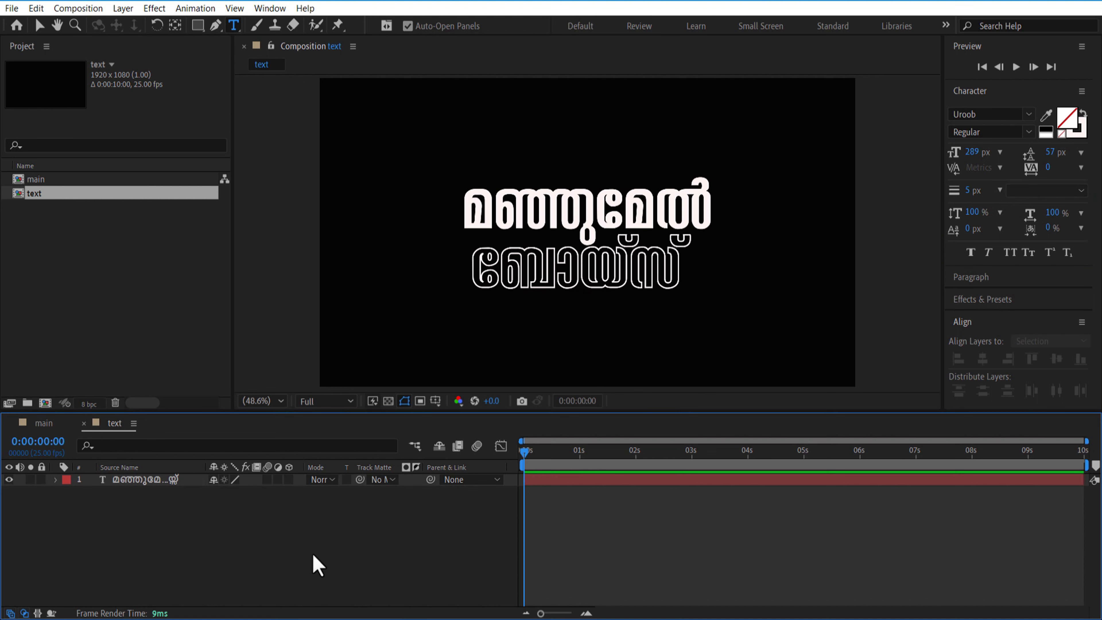
# Step: Draw a region of interest tightly around both title lines and crop the text composition to it
pyautogui.click(420, 401)
pyautogui.moveTo(431, 156); pyautogui.dragTo(718, 281)
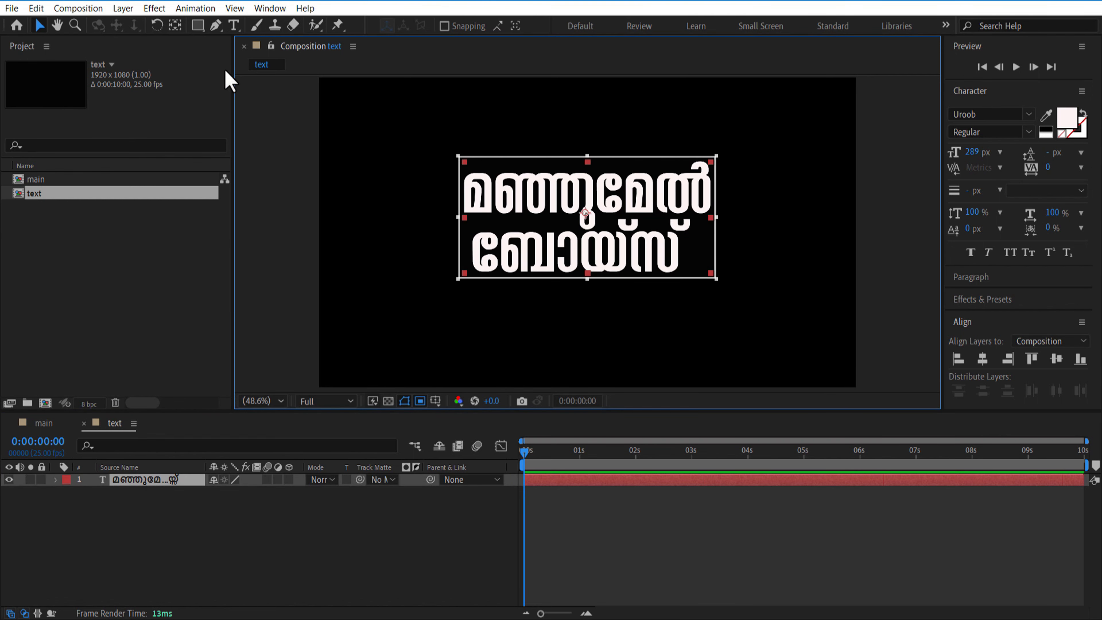
pyautogui.click(78, 8)
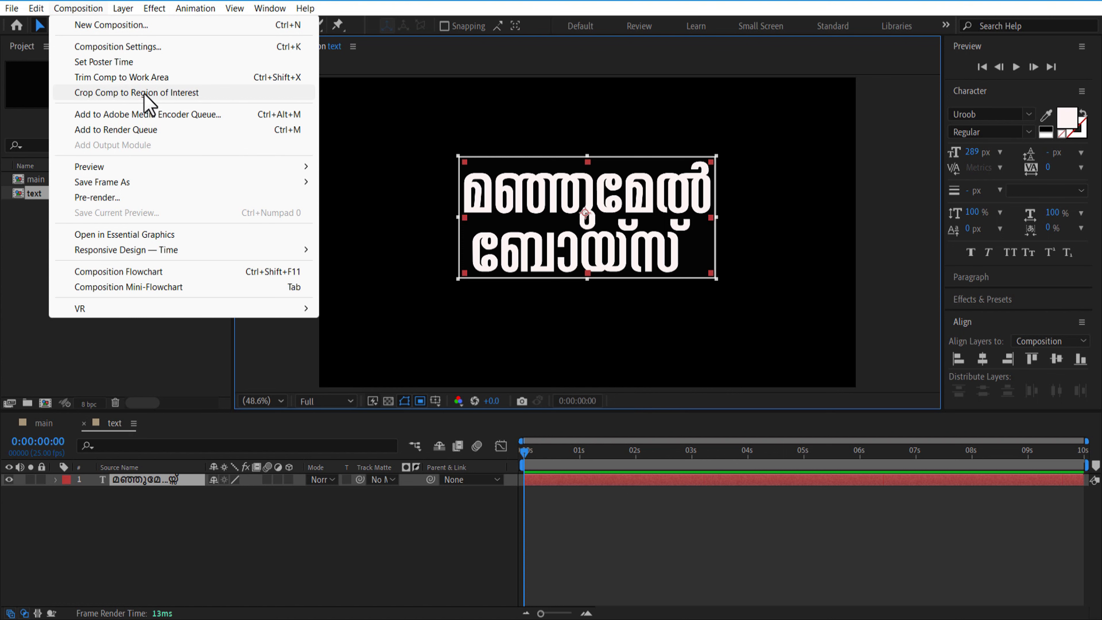
pyautogui.click(136, 92)
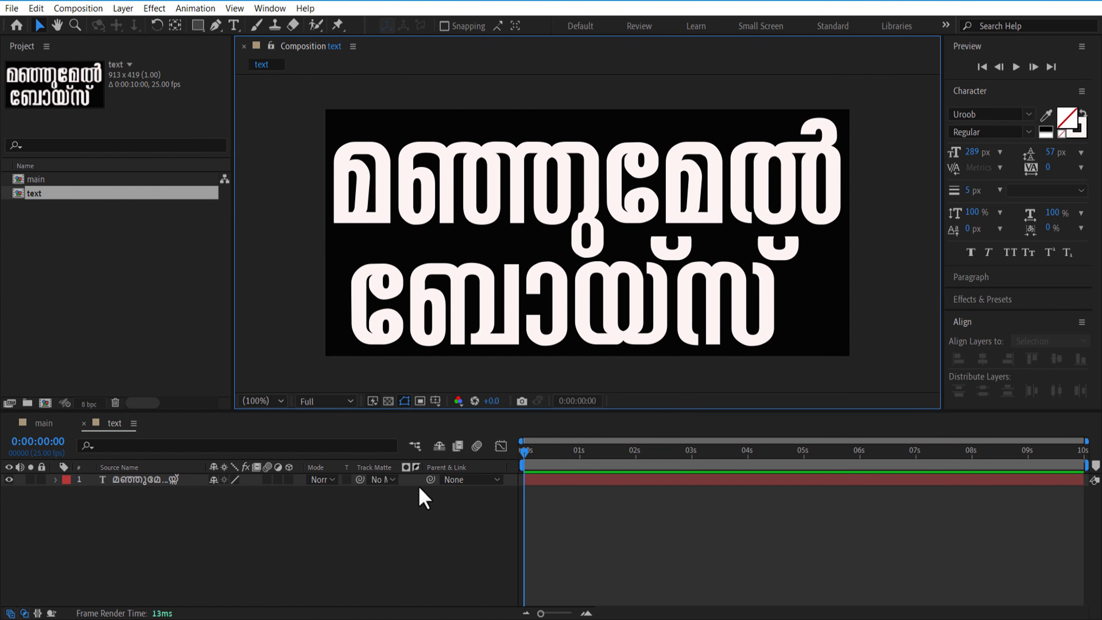
# Step: Create a 1920x1080, 25 fps, 10-second composition named design and add the text composition to it
pyautogui.click(45, 402)
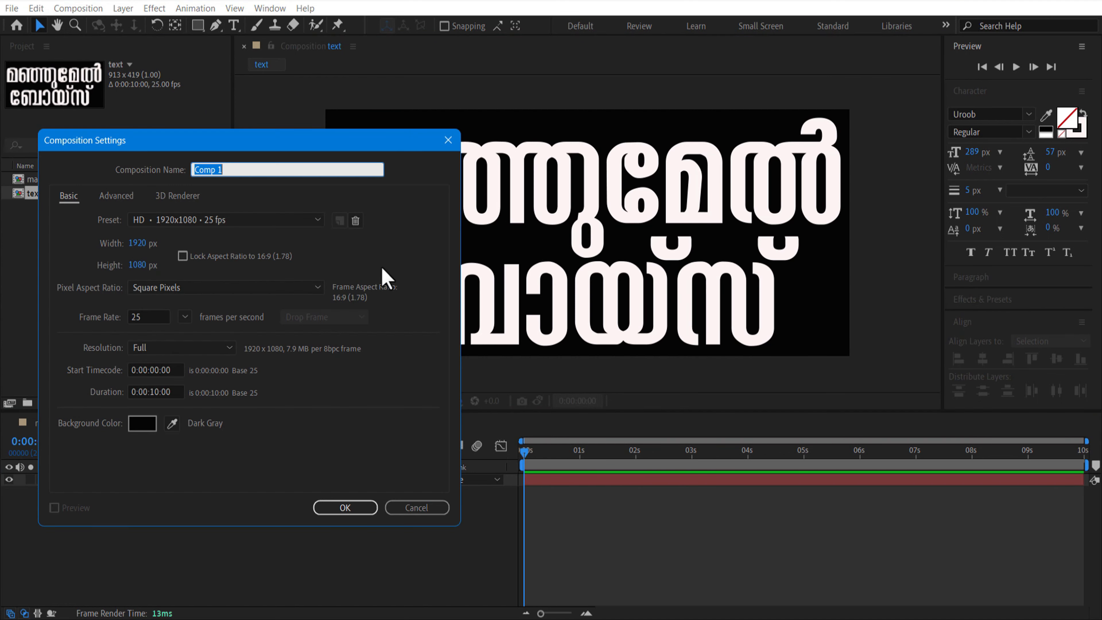
pyautogui.click(344, 508)
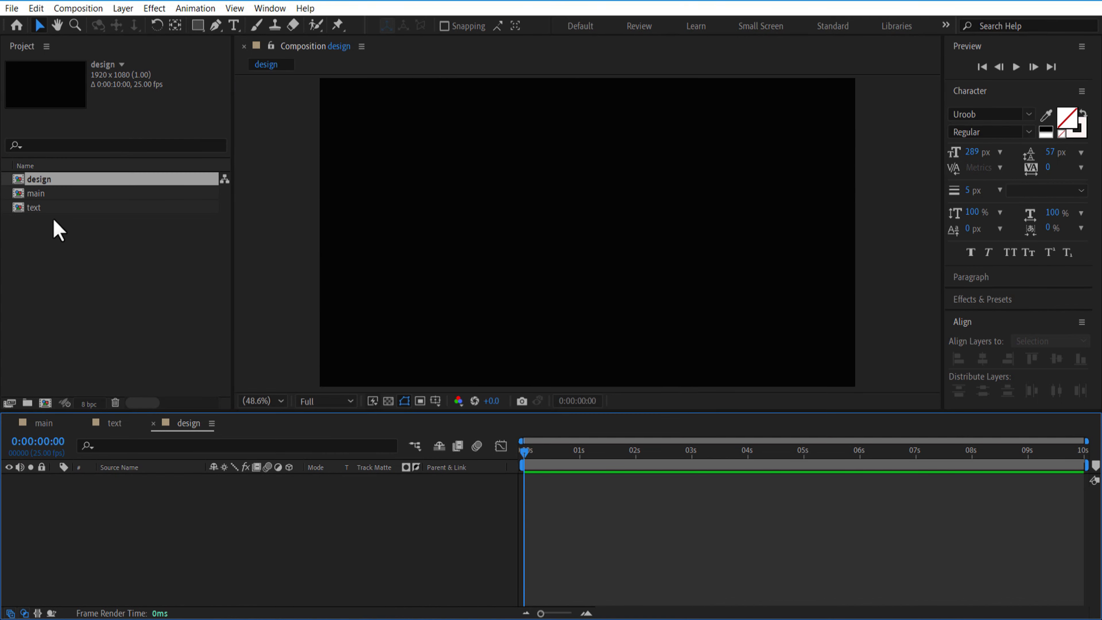
pyautogui.click(56, 208)
pyautogui.moveTo(87, 212); pyautogui.dragTo(166, 563)
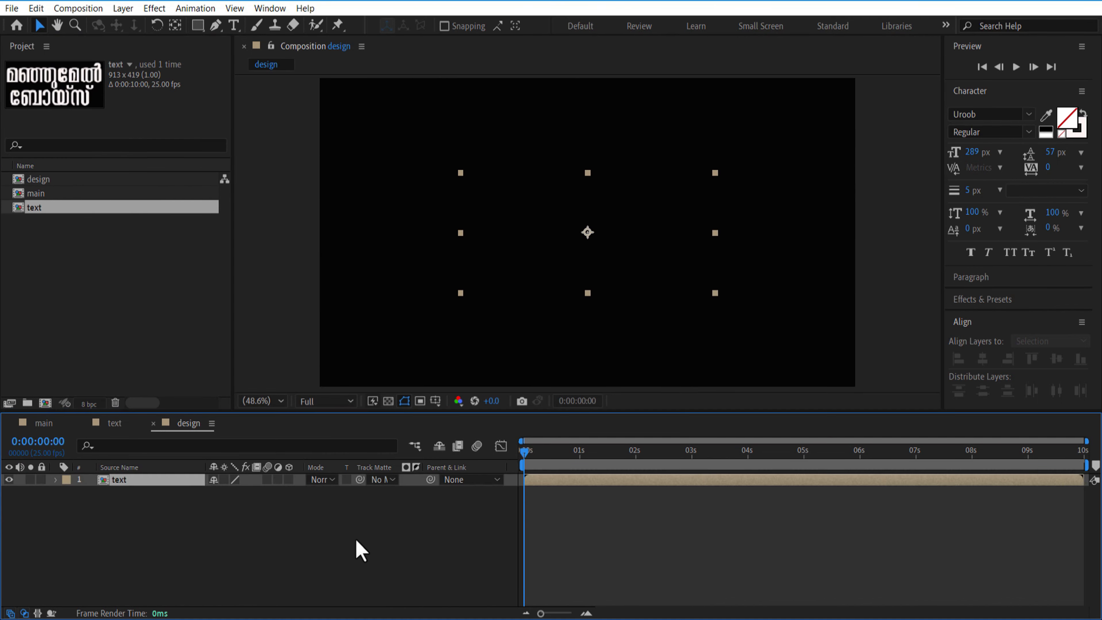
# Step: Apply the Motion Tile effect to the text layer and set its Output Height to 1000
pyautogui.click(993, 299)
pyautogui.click(987, 315)
pyautogui.write('motion')
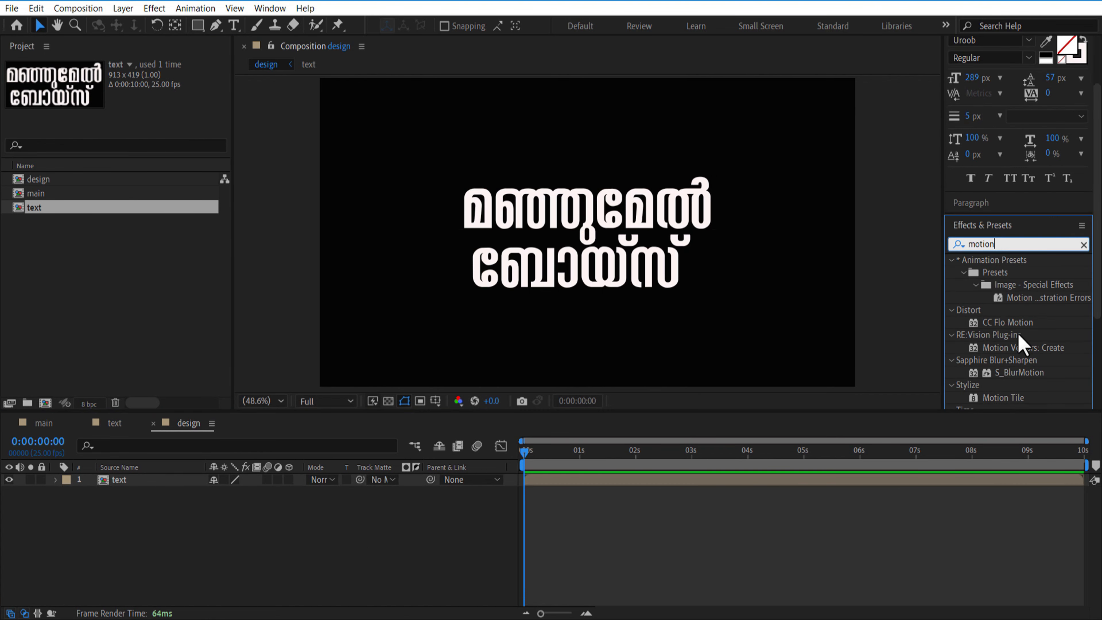
pyautogui.scroll(-2, 1019, 337)
pyautogui.moveTo(1002, 323); pyautogui.dragTo(150, 485)
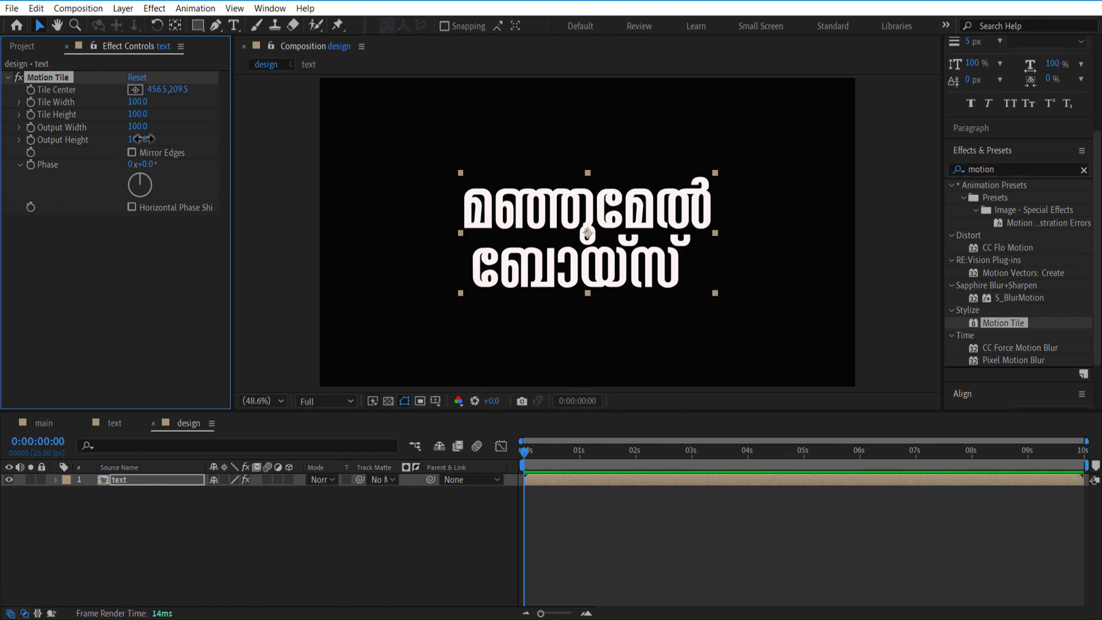
pyautogui.click(180, 148)
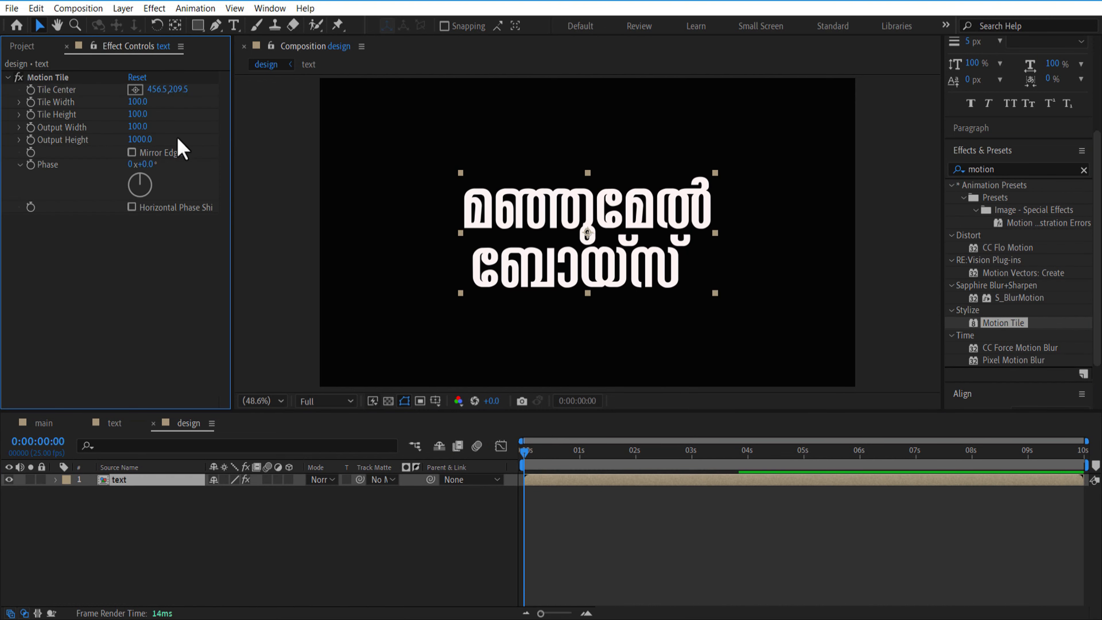
# Step: Keyframe Motion Tile's Tile Center from the start and set its vertical value to about 1000 at 0:00:09:24
pyautogui.click(32, 89)
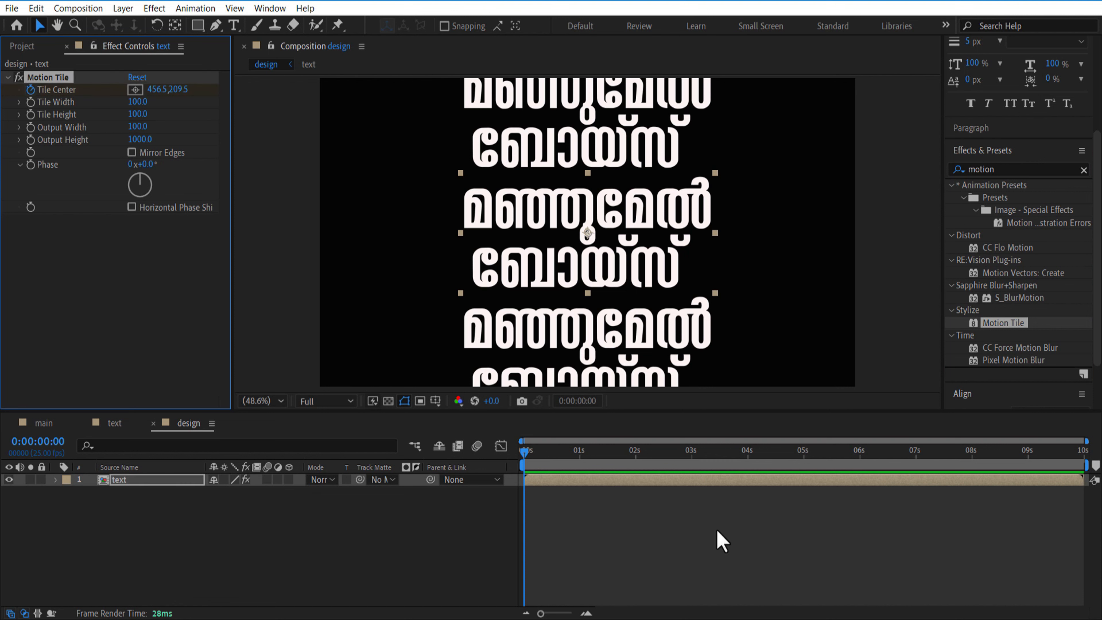
pyautogui.moveTo(527, 454); pyautogui.dragTo(1083, 473)
pyautogui.moveTo(179, 91); pyautogui.dragTo(685, 152)
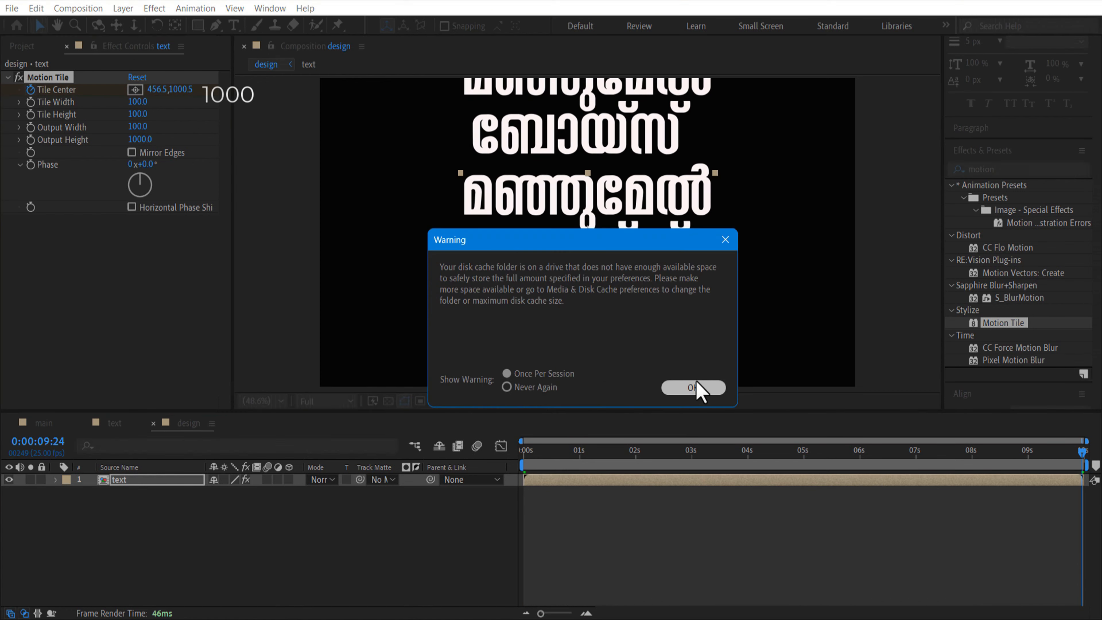
pyautogui.click(696, 386)
# Step: Preview the scrolling text animation from the start and check the text layer's Tile Center keyframes
pyautogui.click(524, 454)
pyautogui.press('space')
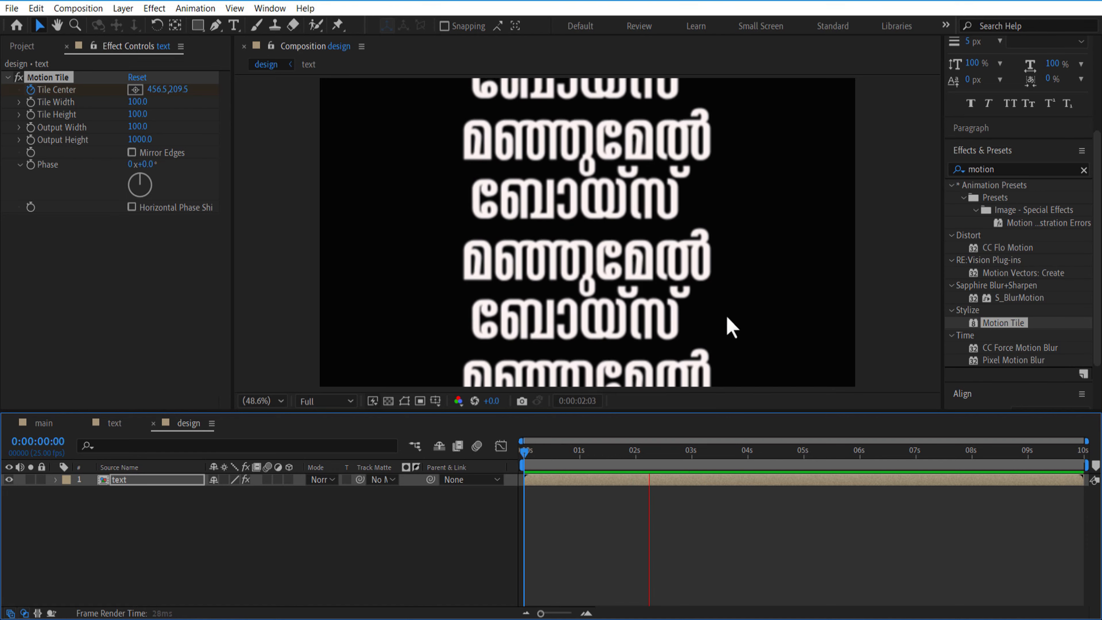
pyautogui.press('space')
pyautogui.click(820, 455)
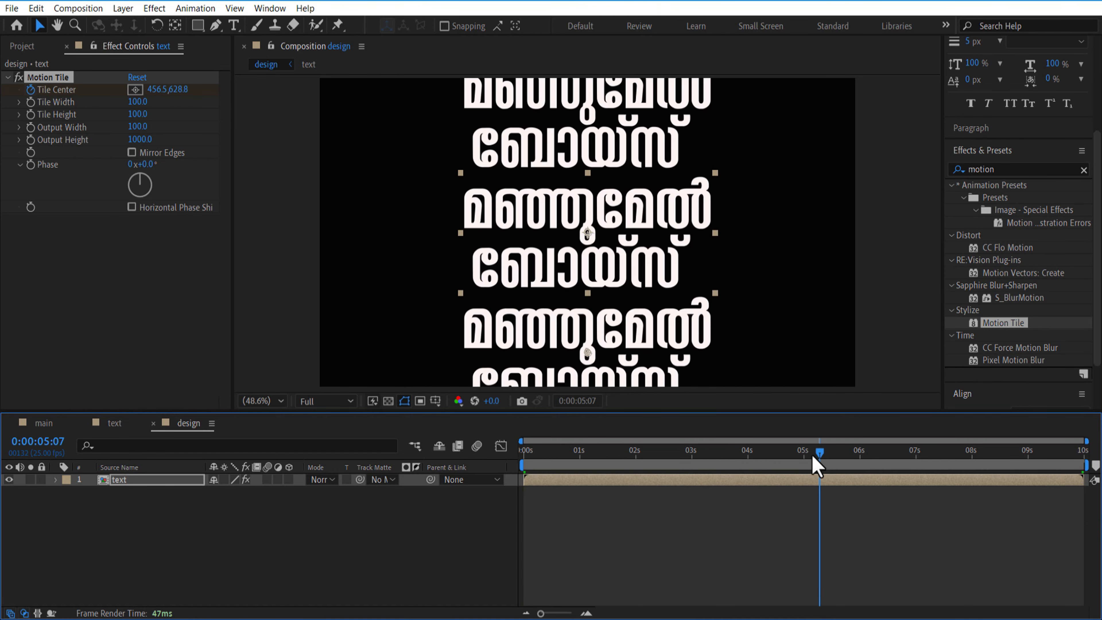
pyautogui.click(182, 481)
pyautogui.press('u')
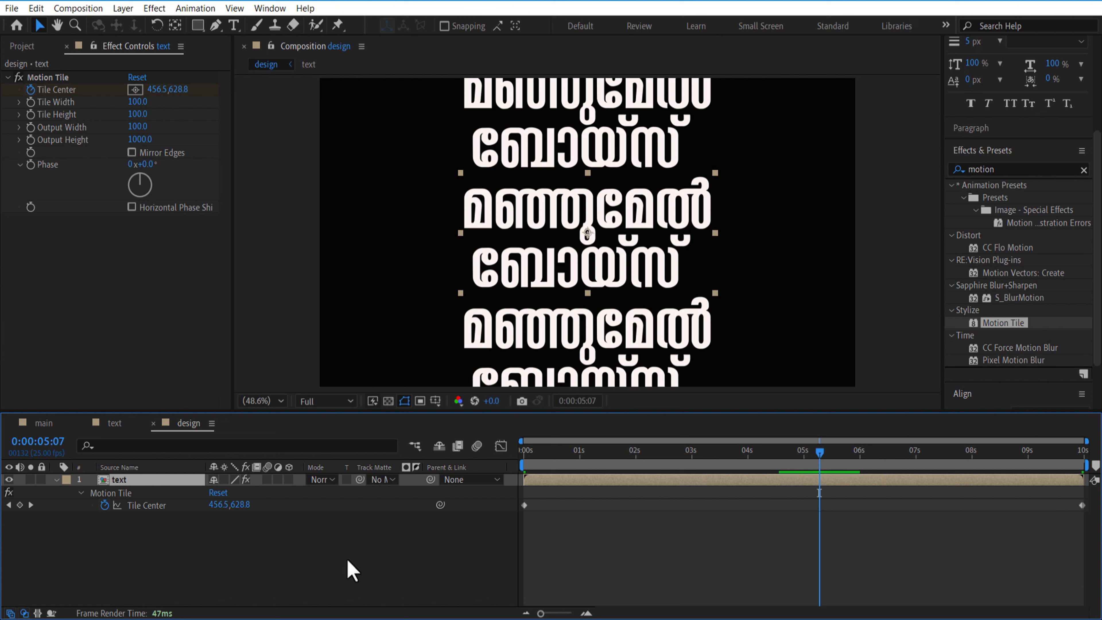
pyautogui.click(56, 479)
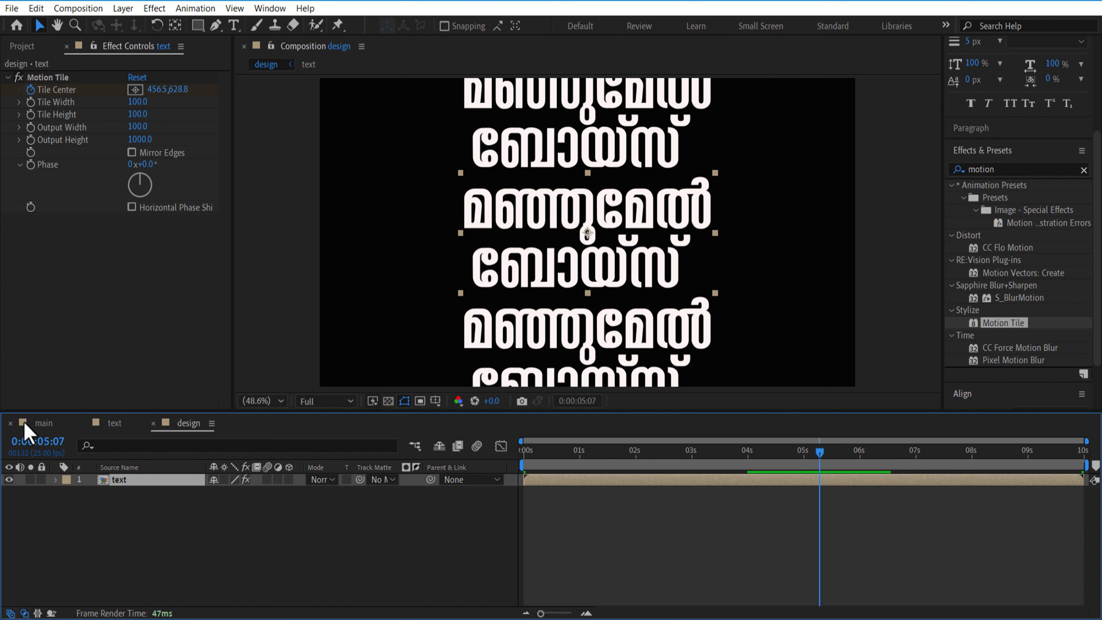
# Step: Add the design composition to the main composition as a layer
pyautogui.click(39, 427)
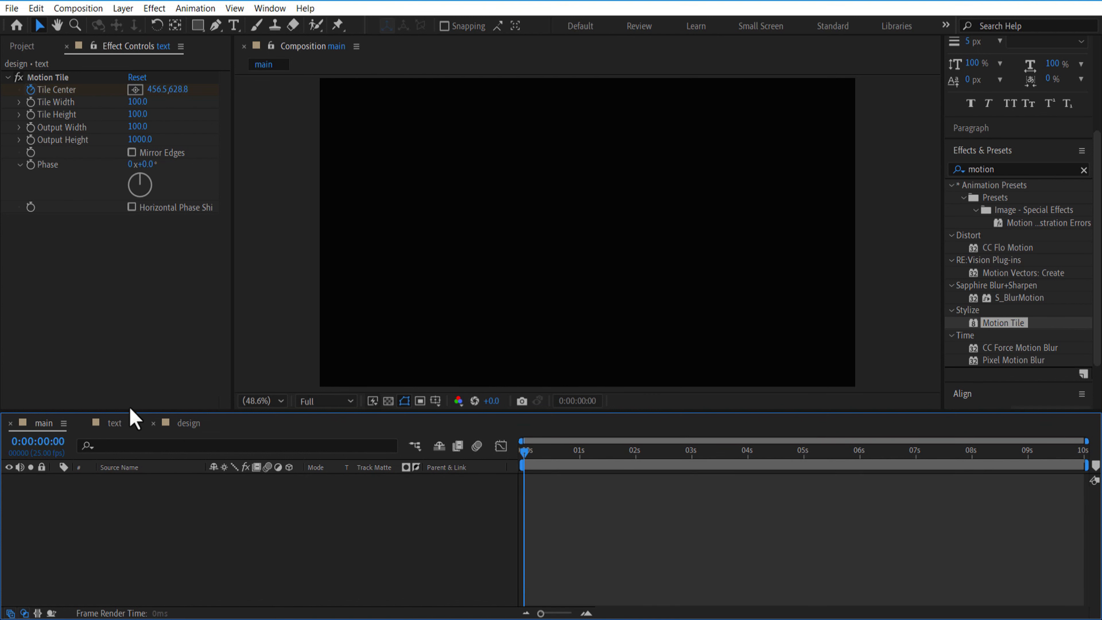
pyautogui.click(22, 45)
pyautogui.click(85, 278)
pyautogui.click(43, 180)
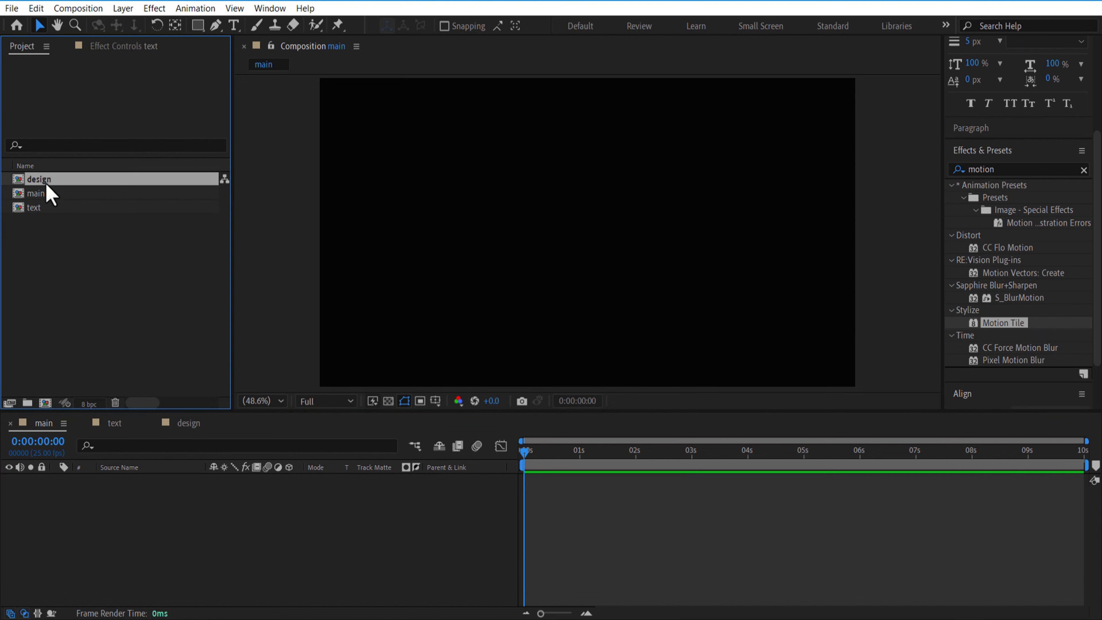
pyautogui.moveTo(66, 183); pyautogui.dragTo(217, 527)
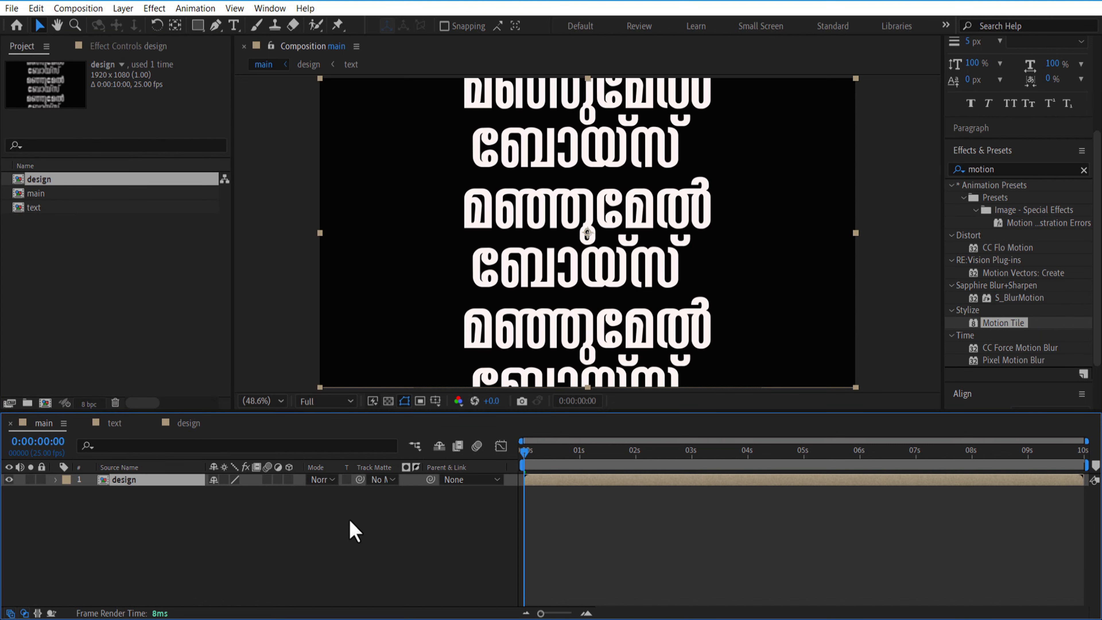
# Step: Create a 1920x1080 dark solid named bg in the main composition and place it beneath the design layer
pyautogui.rightClick(320, 560)
pyautogui.moveTo(403, 382)
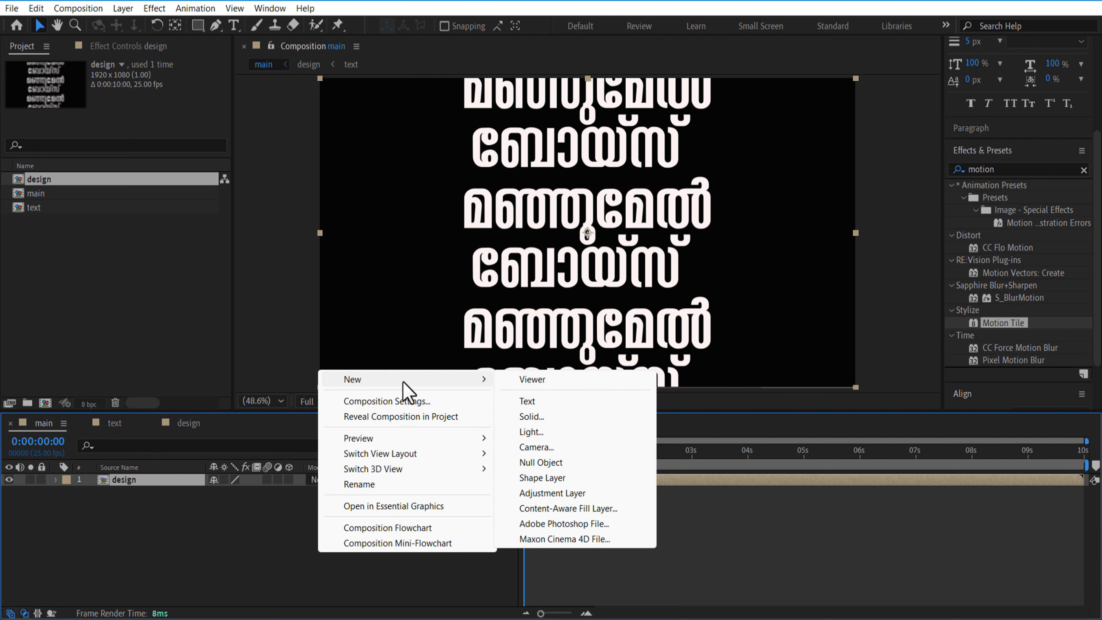
pyautogui.click(537, 420)
pyautogui.write('bg')
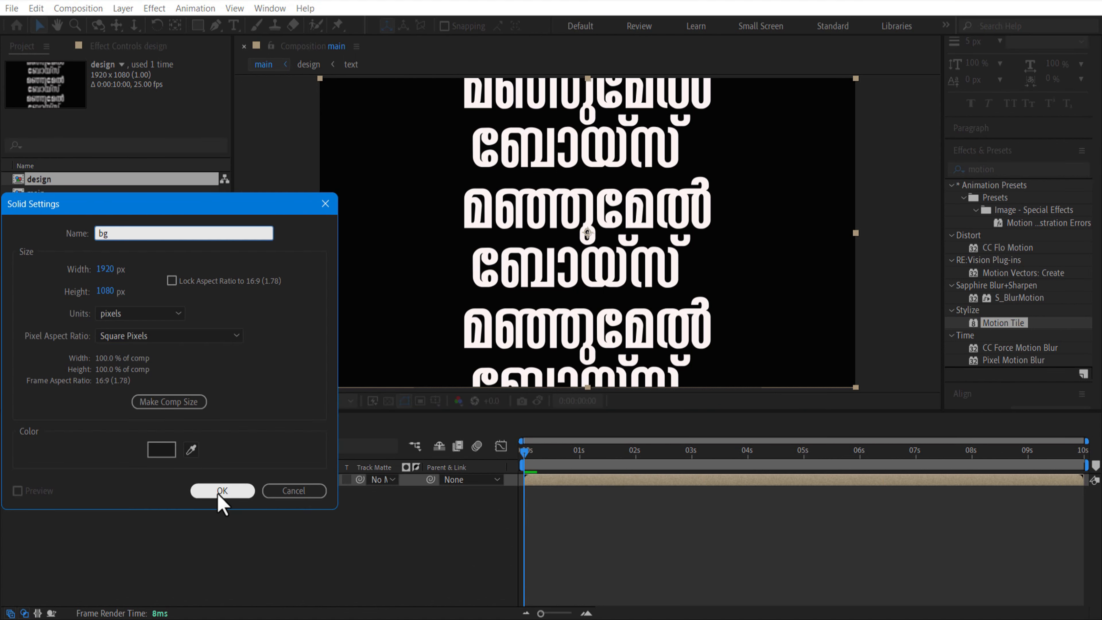
pyautogui.click(219, 495)
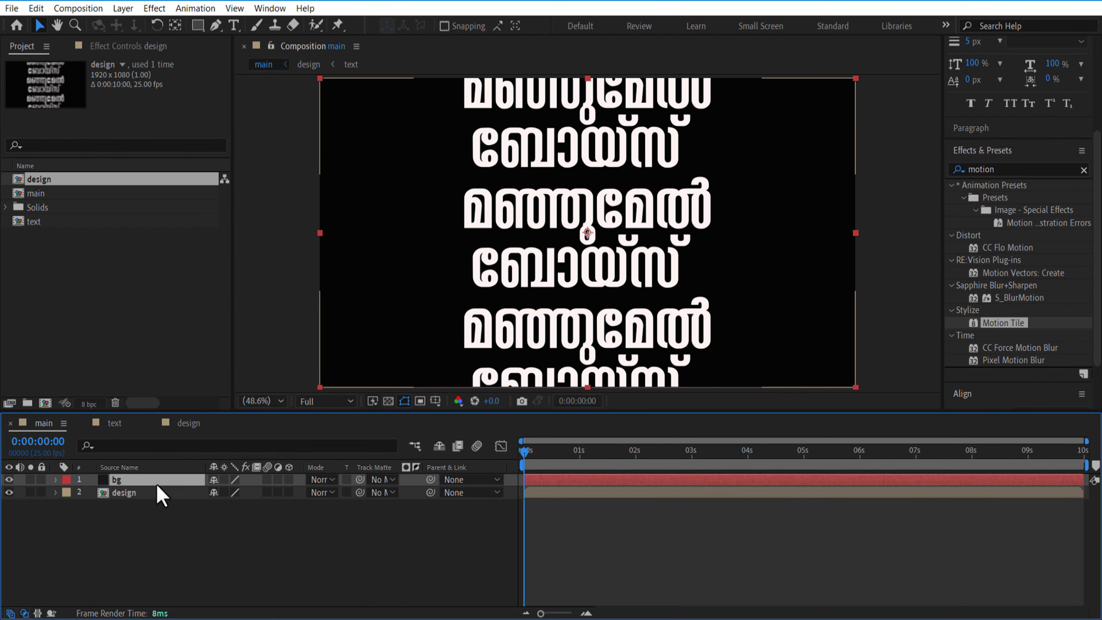
pyautogui.moveTo(156, 480); pyautogui.dragTo(192, 521)
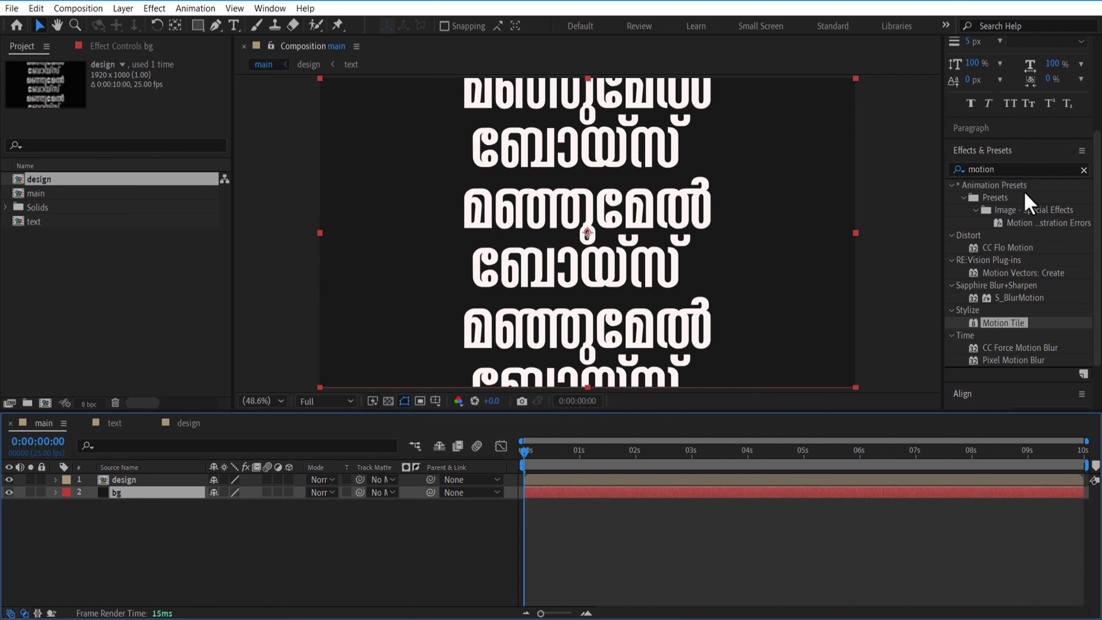
# Step: Apply the Gradient Ramp effect to the bg layer and set its shape to Radial Ramp
pyautogui.click(995, 168)
pyautogui.write('ramp')
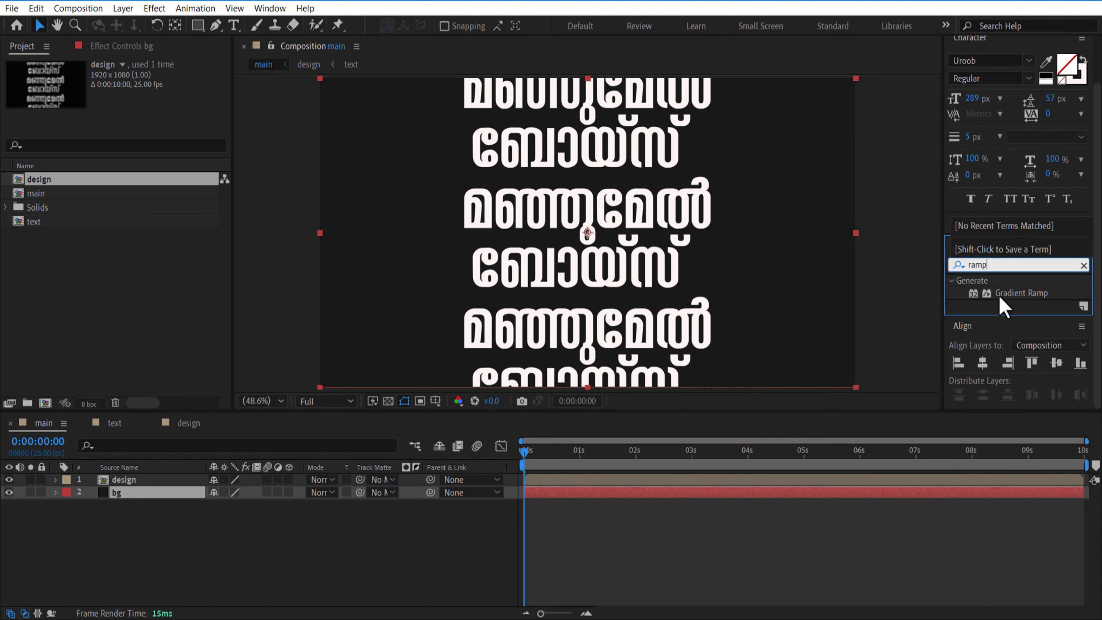
pyautogui.moveTo(1001, 301); pyautogui.dragTo(156, 494)
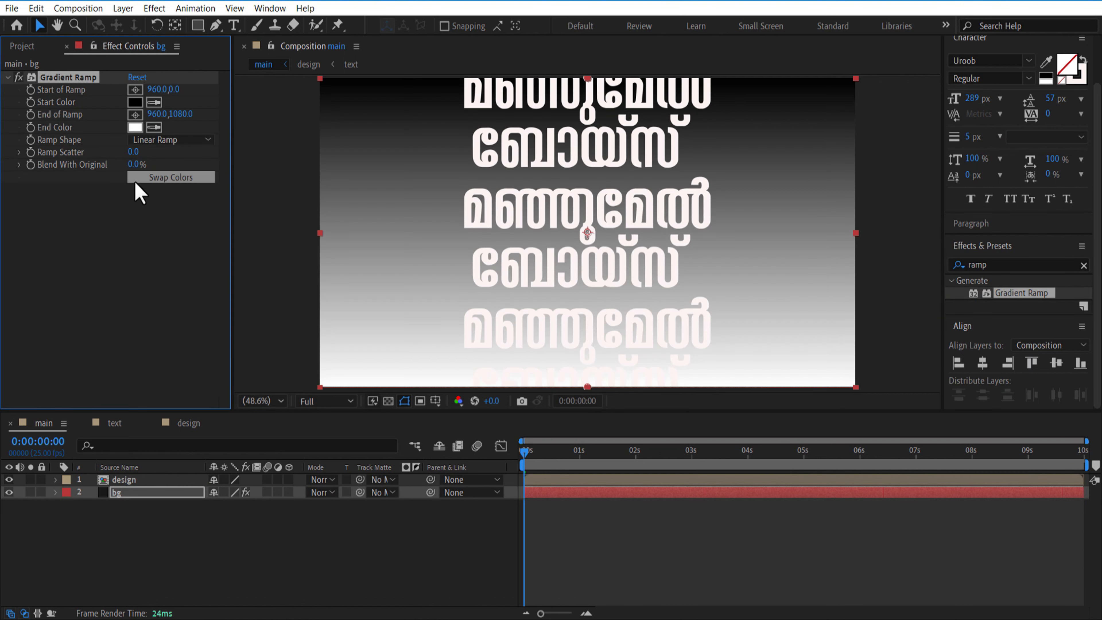
pyautogui.click(175, 140)
pyautogui.click(174, 169)
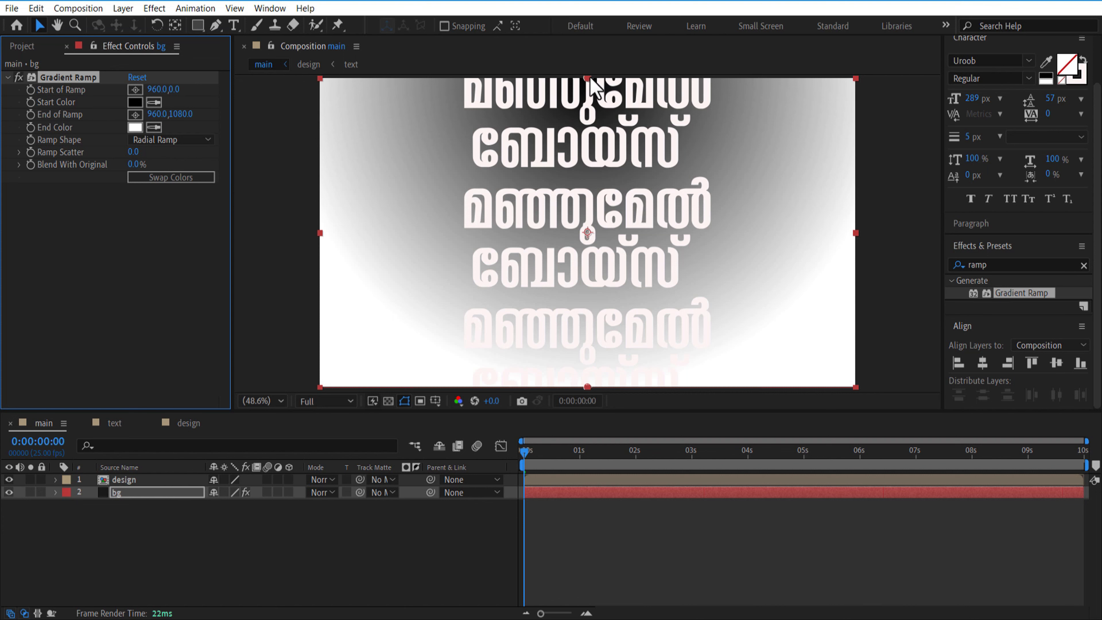
# Step: Move the bg layer's radial ramp start to the centre of the composition and set the ramp's end color to 070E21
pyautogui.moveTo(593, 82); pyautogui.dragTo(585, 233)
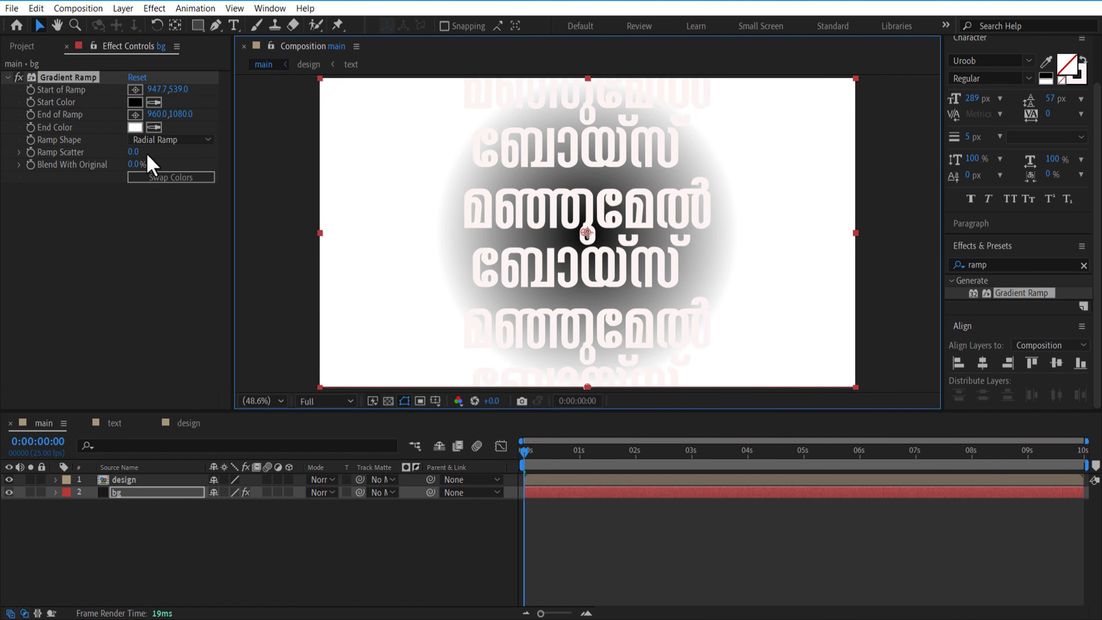
pyautogui.click(135, 127)
pyautogui.moveTo(898, 416); pyautogui.dragTo(906, 418)
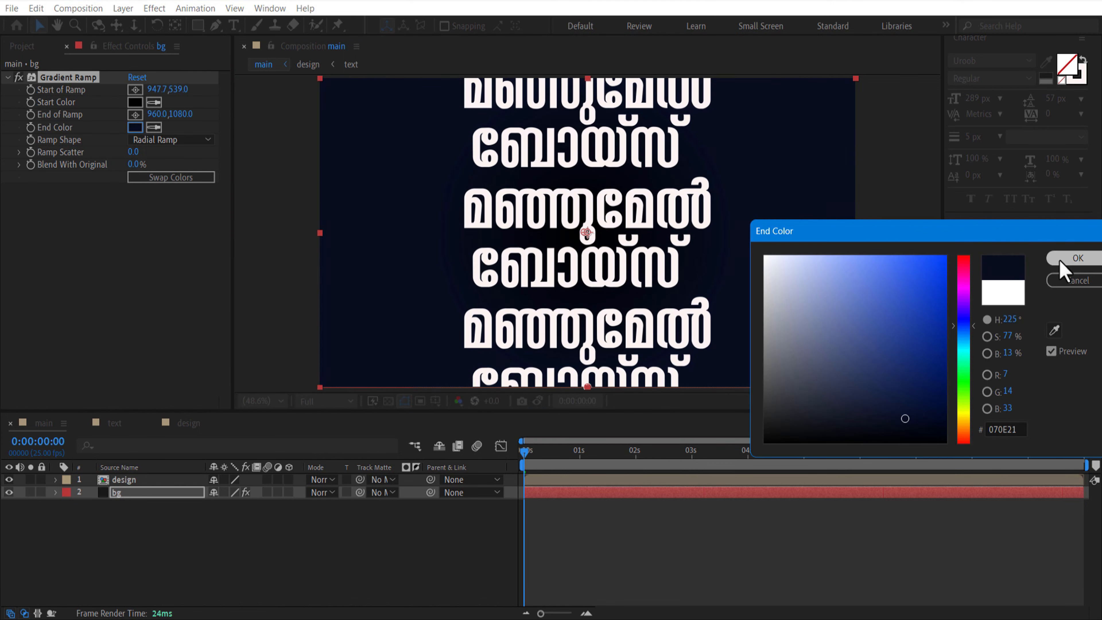
pyautogui.click(1060, 261)
# Step: Find the CC Mr. Mercury effect and apply it to the design layer
pyautogui.click(993, 264)
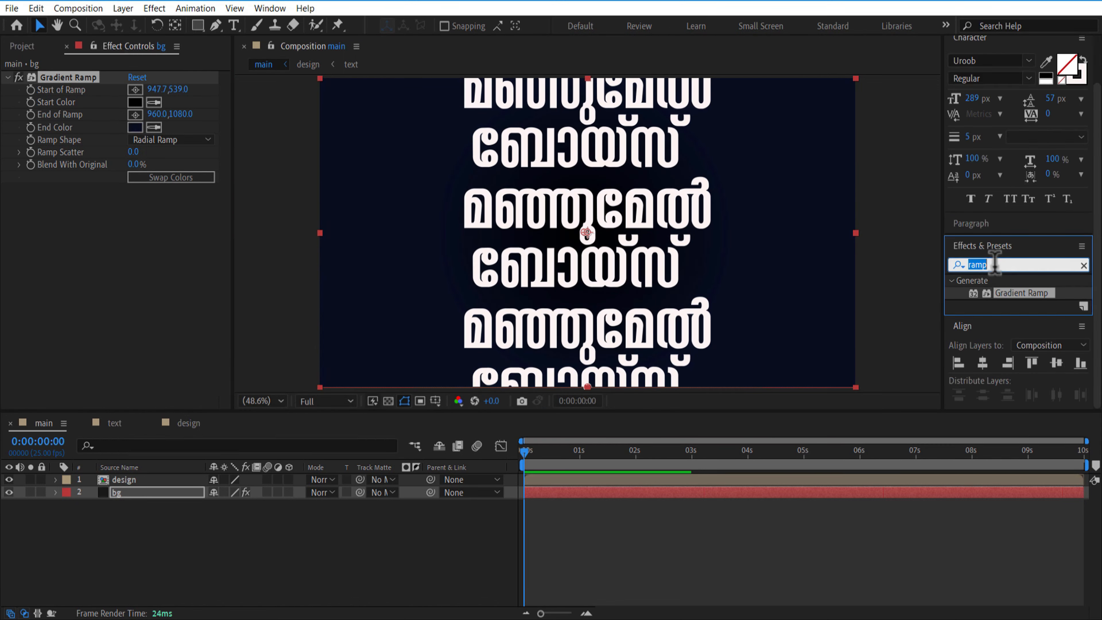
pyautogui.write('mr')
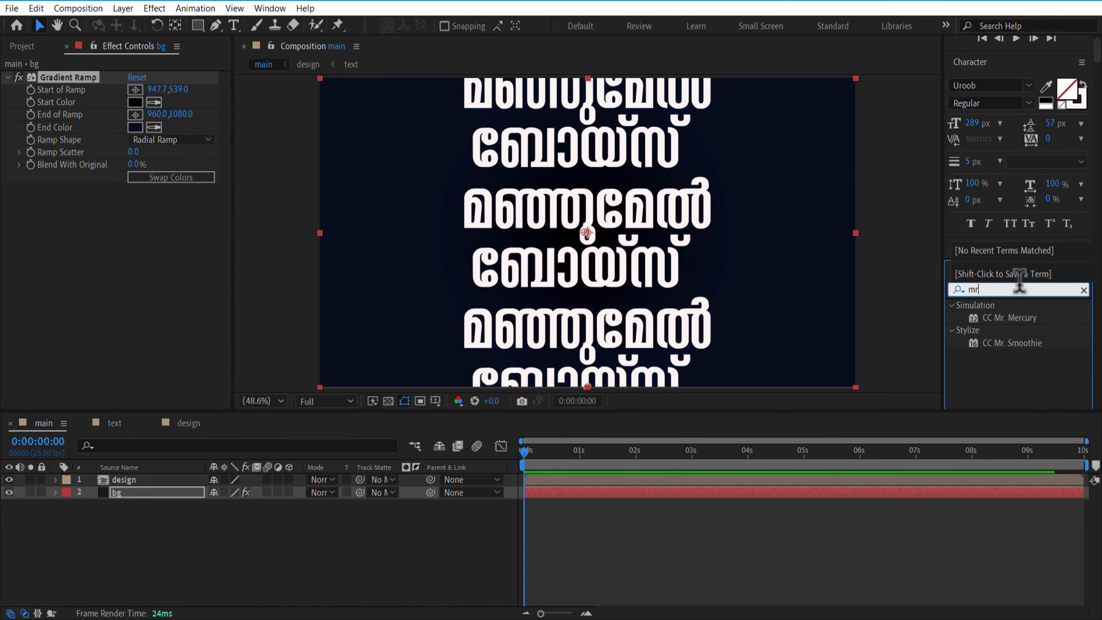
pyautogui.click(1013, 323)
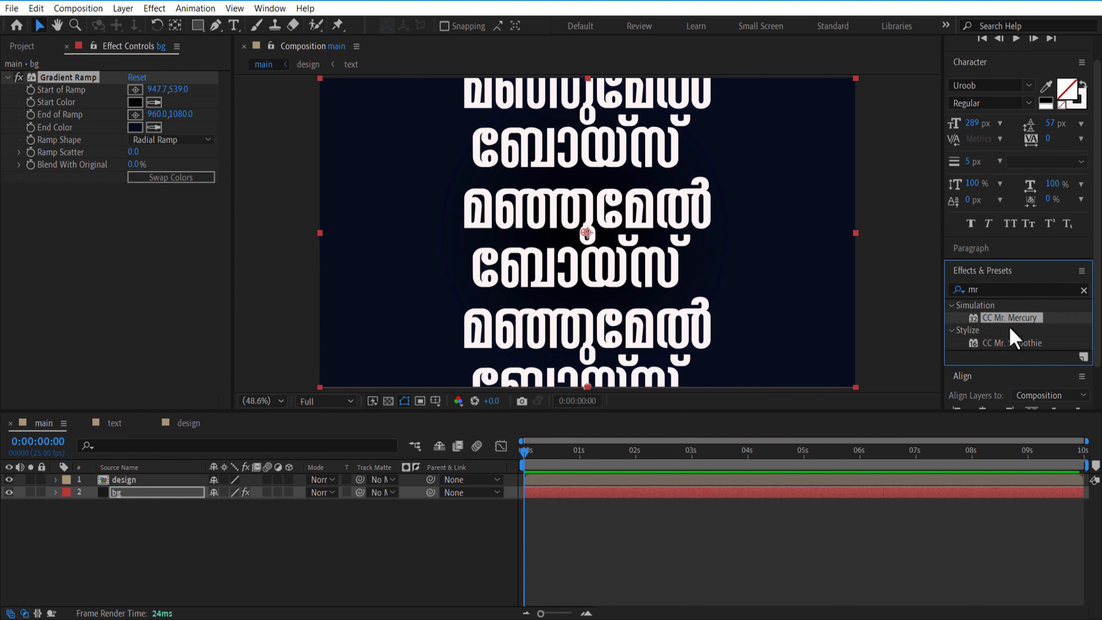
pyautogui.moveTo(968, 344); pyautogui.dragTo(156, 482)
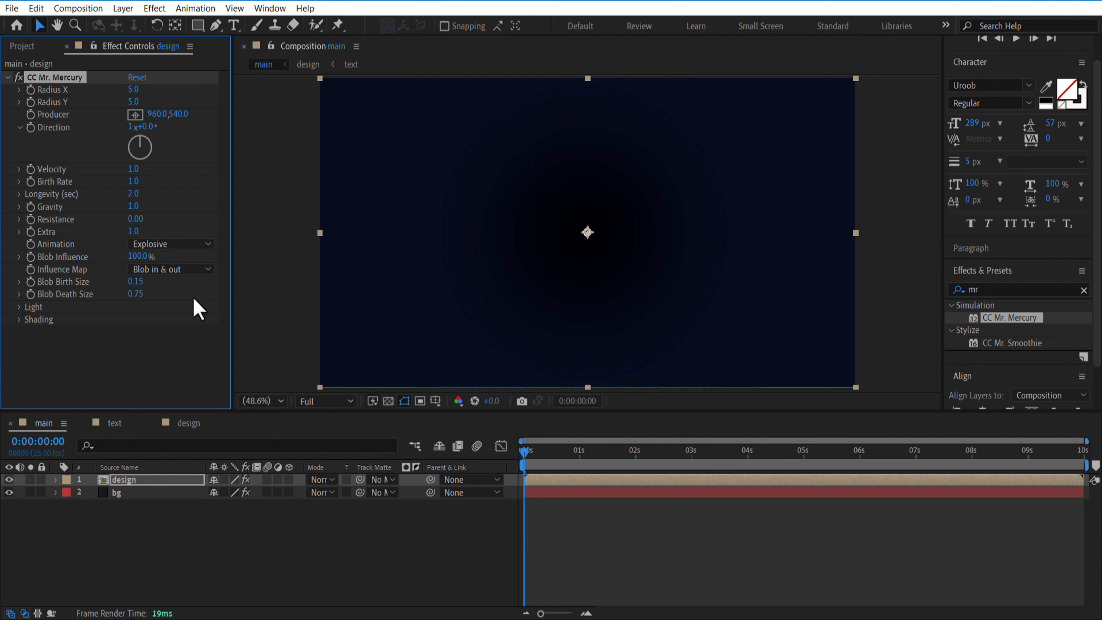
# Step: Set the current time to 0:00:02:00 and shift the design layer about 2 seconds earlier in the timeline
pyautogui.moveTo(588, 464); pyautogui.dragTo(635, 462)
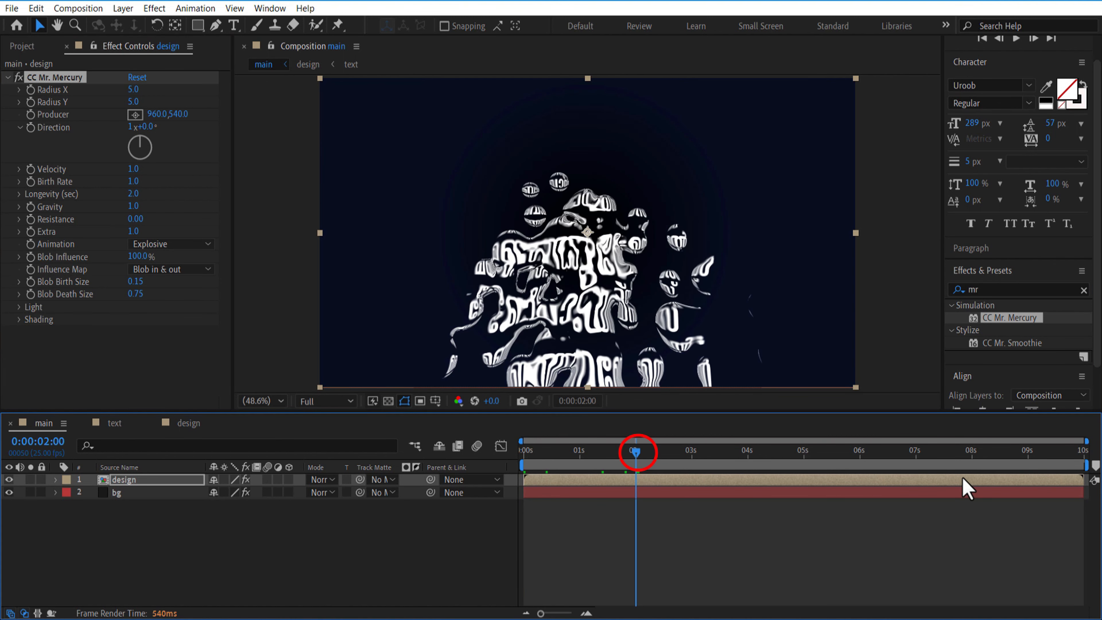
pyautogui.moveTo(962, 489); pyautogui.dragTo(836, 497)
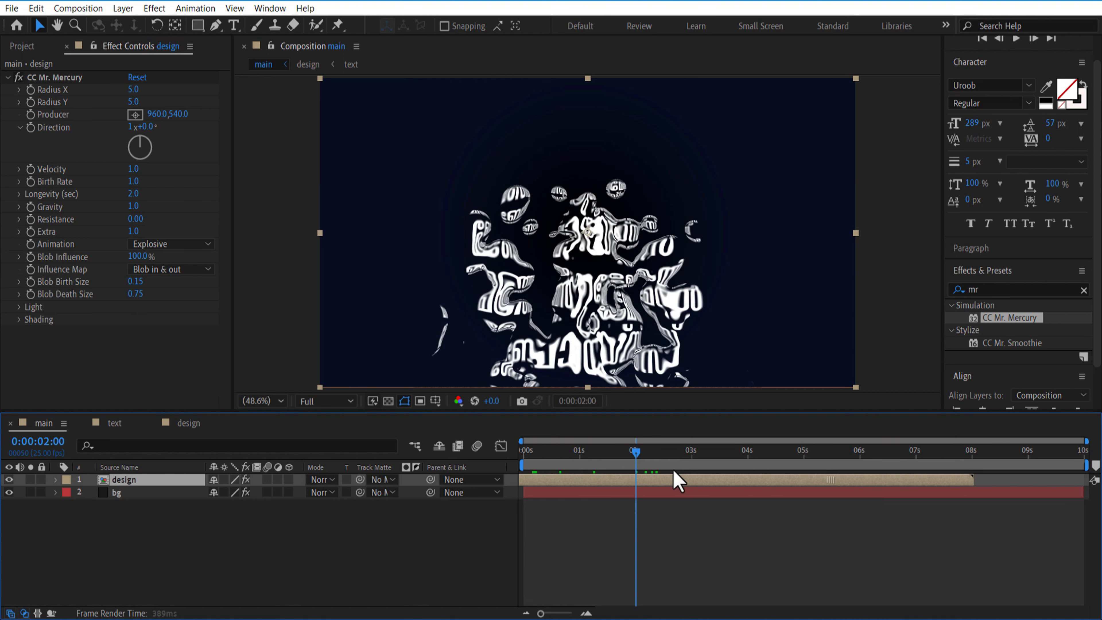
pyautogui.moveTo(634, 451)
pyautogui.mouseDown()
pyautogui.moveTo(516, 466)
pyautogui.moveTo(636, 471)
pyautogui.mouseUp()
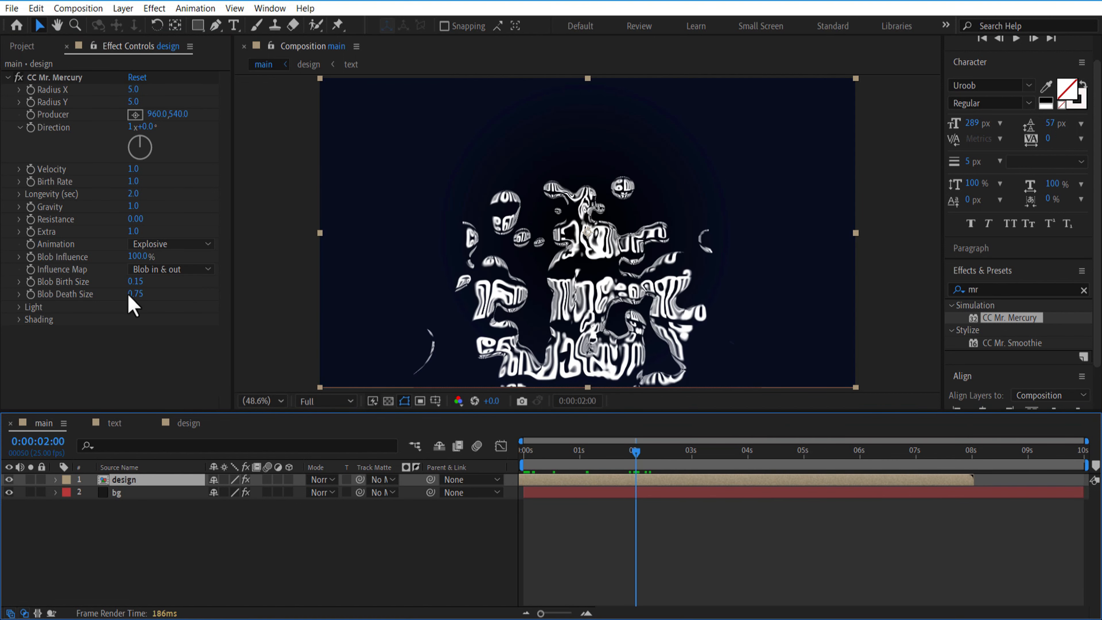
# Step: Set CC Mr. Mercury's Radius X to 50 and Radius Y to 10, with the Animation type set to Fire
pyautogui.click(134, 90)
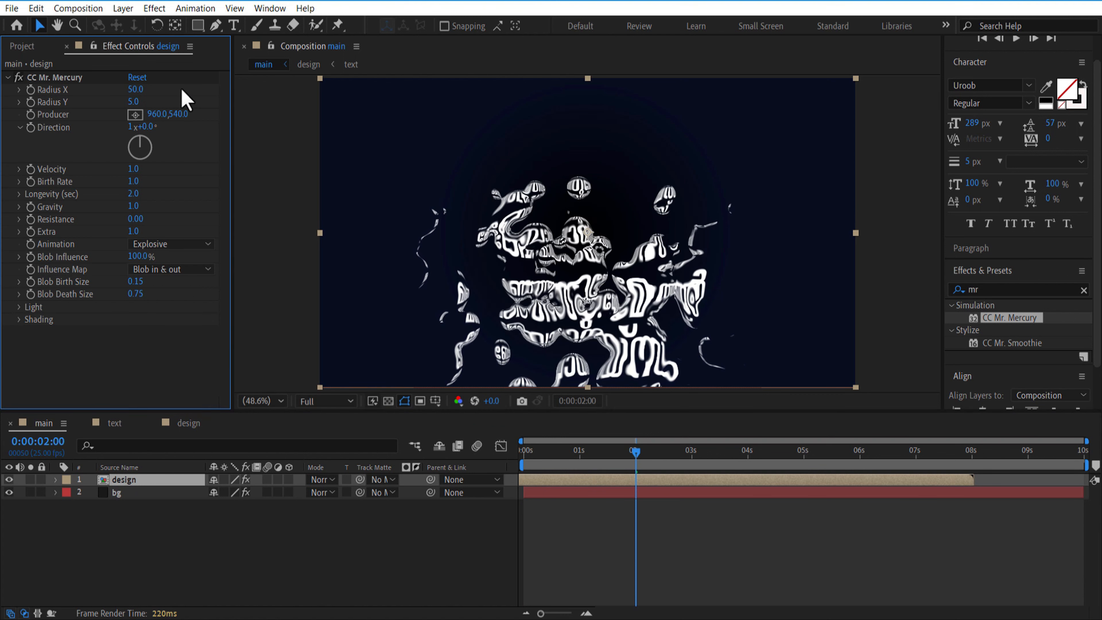
pyautogui.click(133, 101)
pyautogui.write('10')
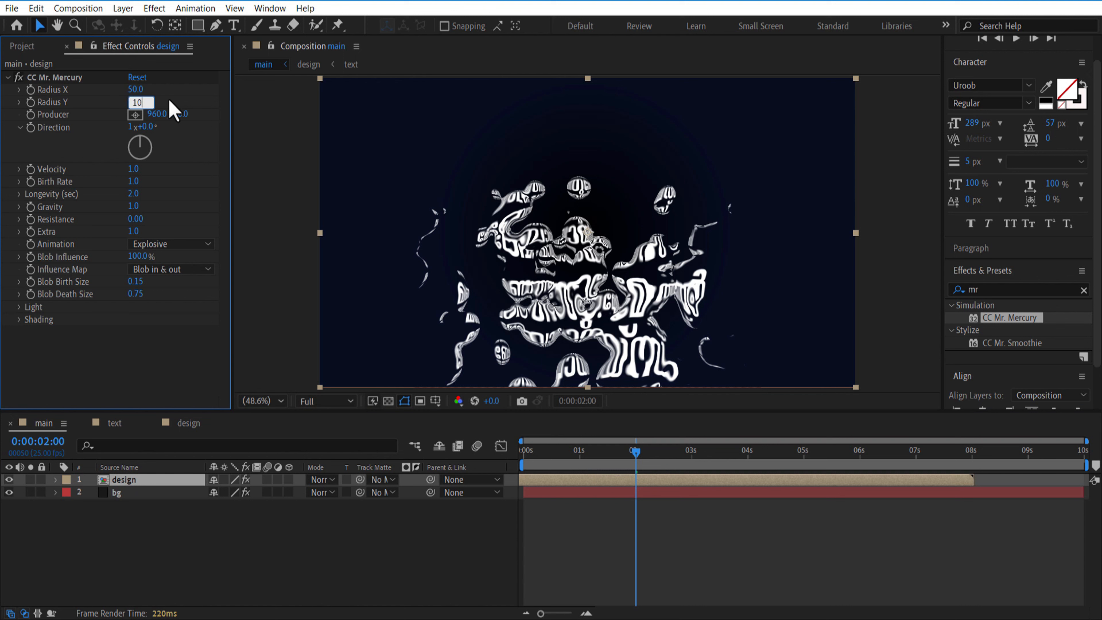
pyautogui.click(159, 244)
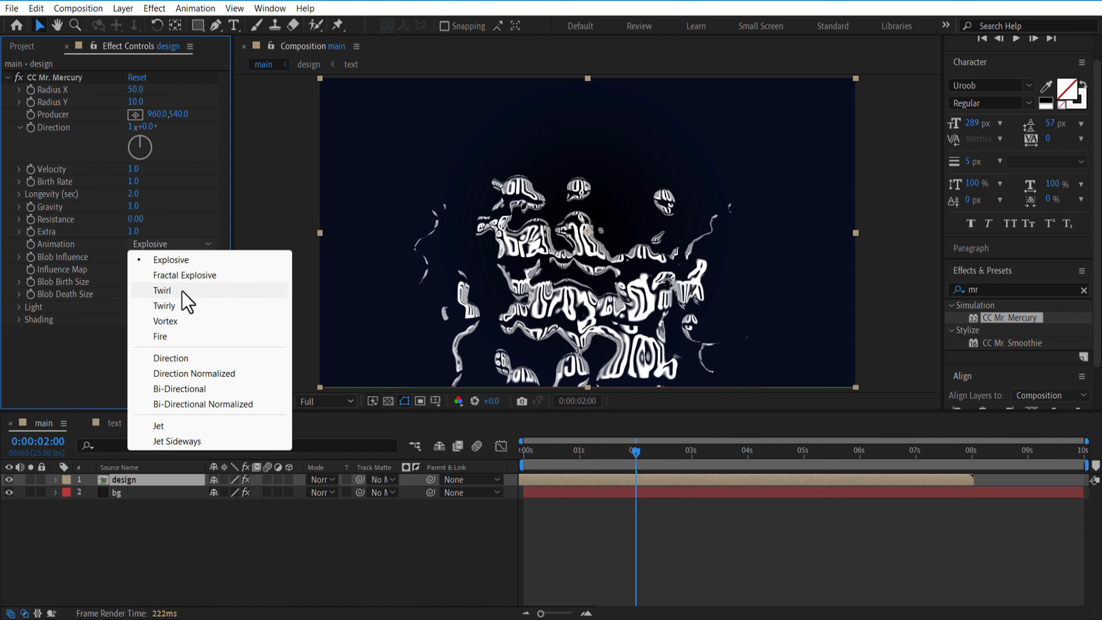
pyautogui.click(165, 336)
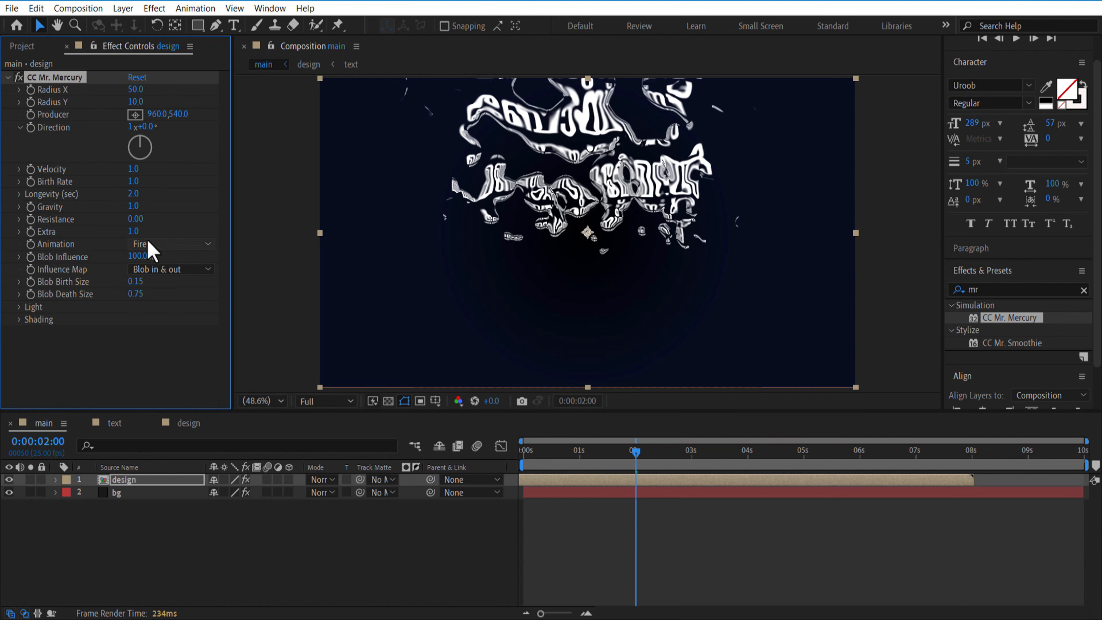
# Step: Set CC Mr. Mercury's Gravity to 0 and Extra to 0.9
pyautogui.click(135, 208)
pyautogui.press('Return')
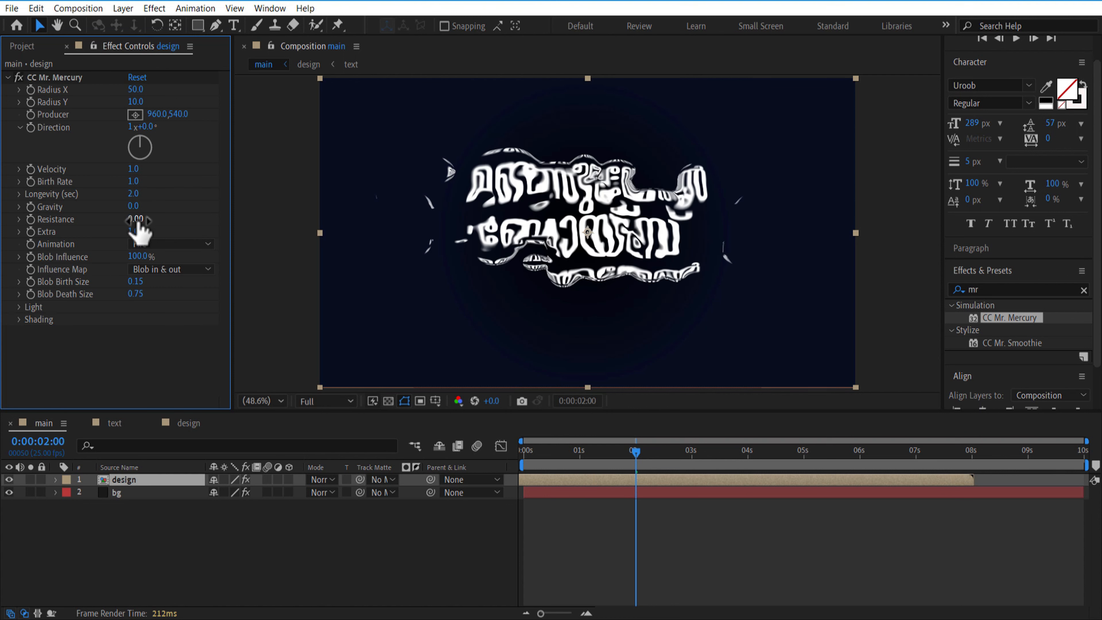
pyautogui.write('0.9')
pyautogui.press('Return')
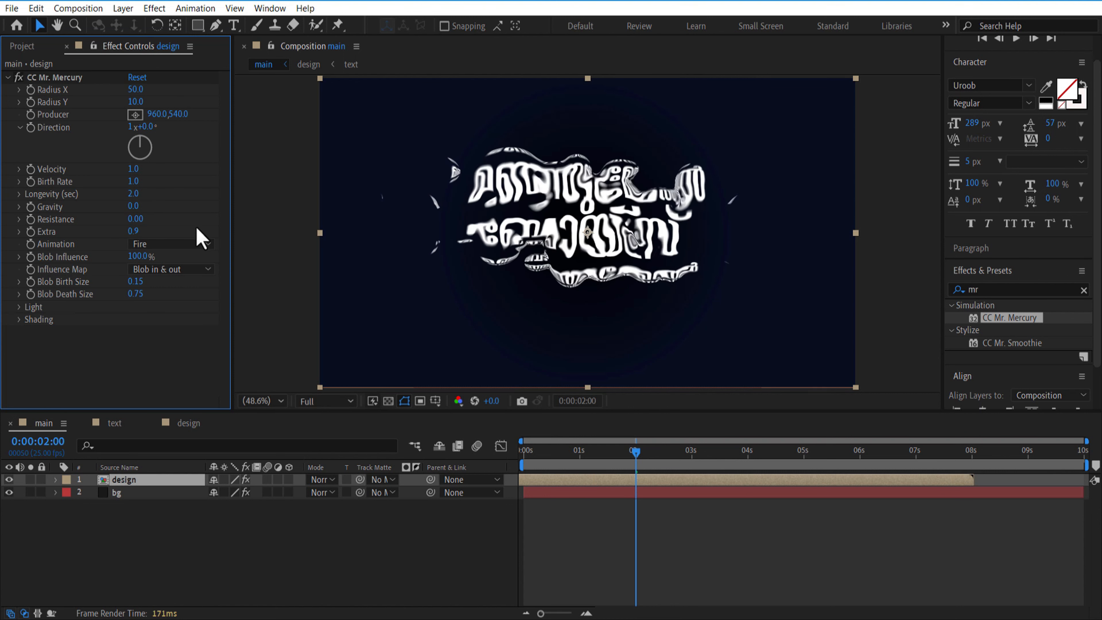
# Step: Set CC Mr. Mercury's Influence Map to Blob in and its Birth Rate to 2
pyautogui.click(167, 269)
pyautogui.click(175, 300)
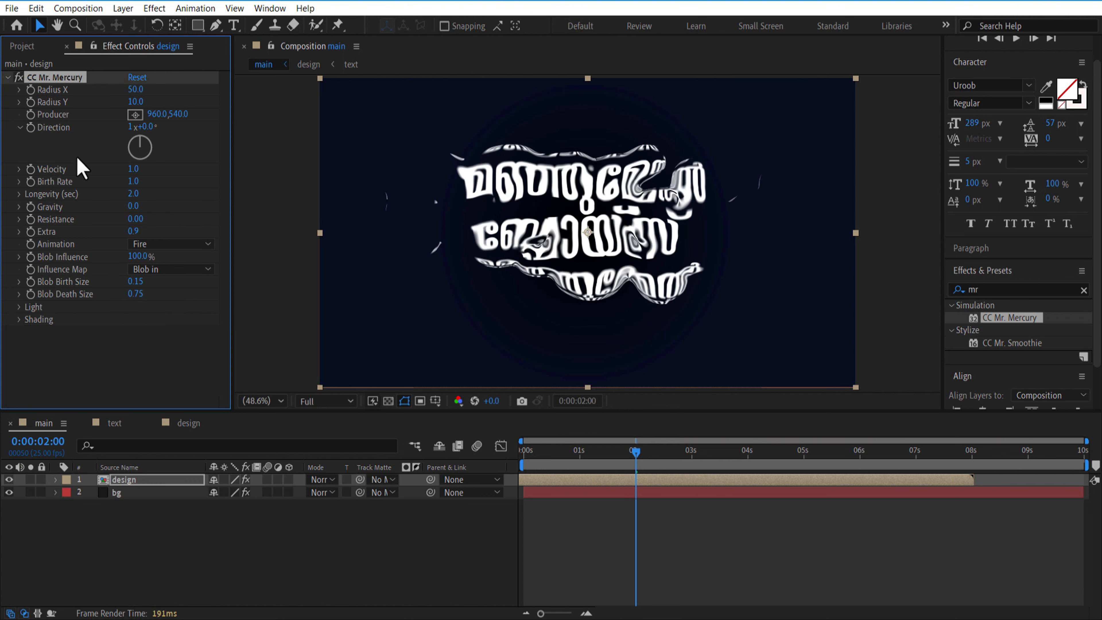
pyautogui.click(133, 181)
pyautogui.write('2')
pyautogui.press('Return')
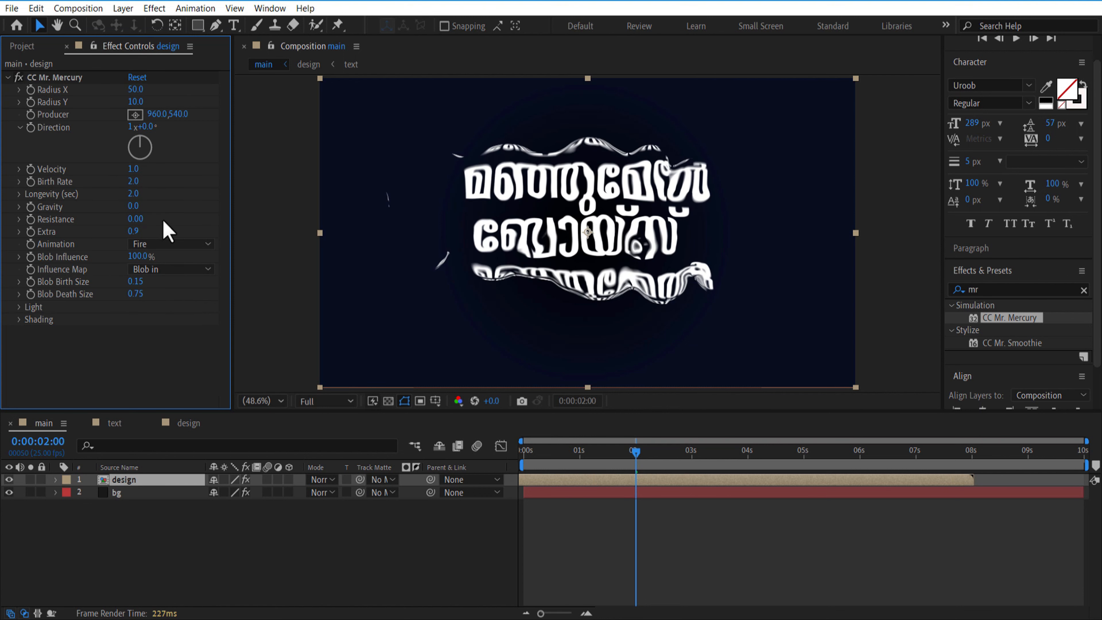
# Step: Set CC Mr. Mercury's Ambient shading to 10 and its Light Intensity to 300
pyautogui.click(20, 319)
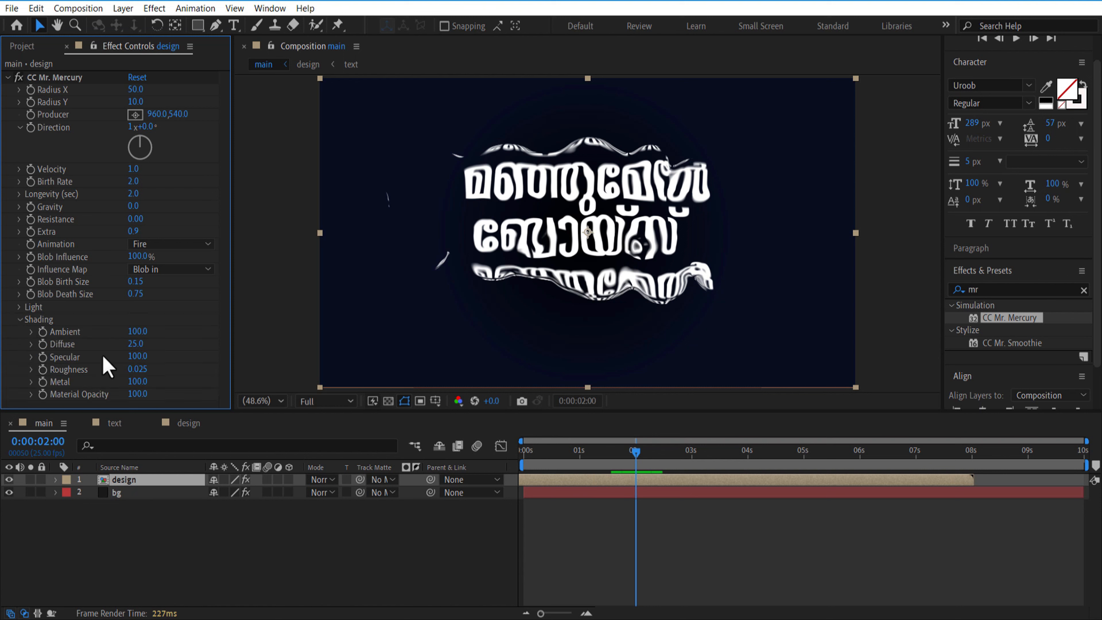
pyautogui.click(137, 331)
pyautogui.write('10')
pyautogui.press('Return')
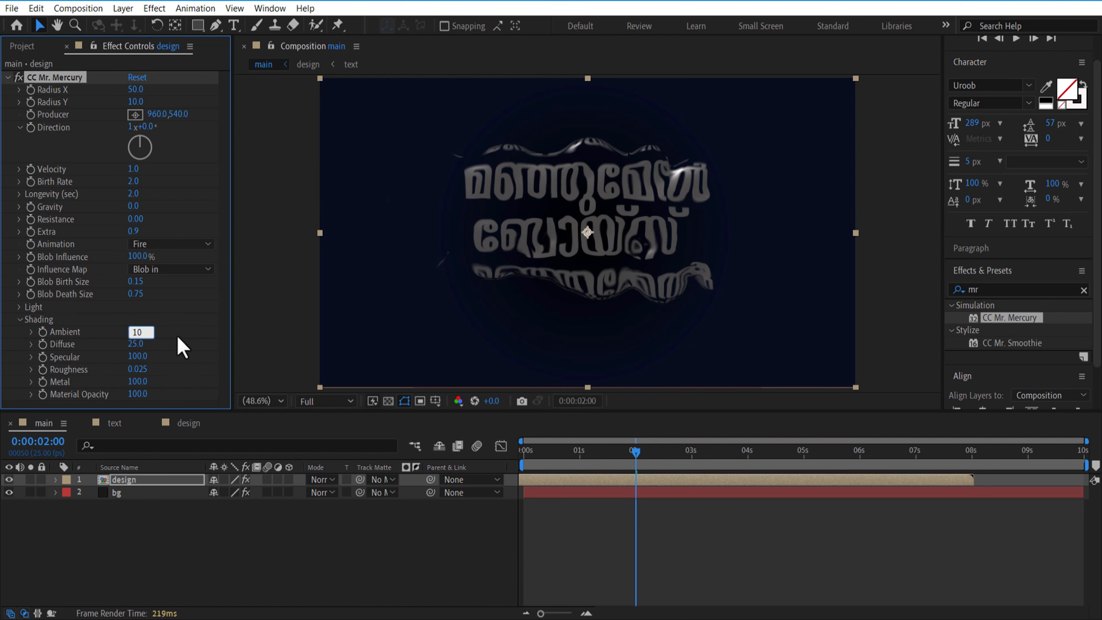
pyautogui.click(19, 308)
pyautogui.moveTo(137, 331); pyautogui.dragTo(108, 343)
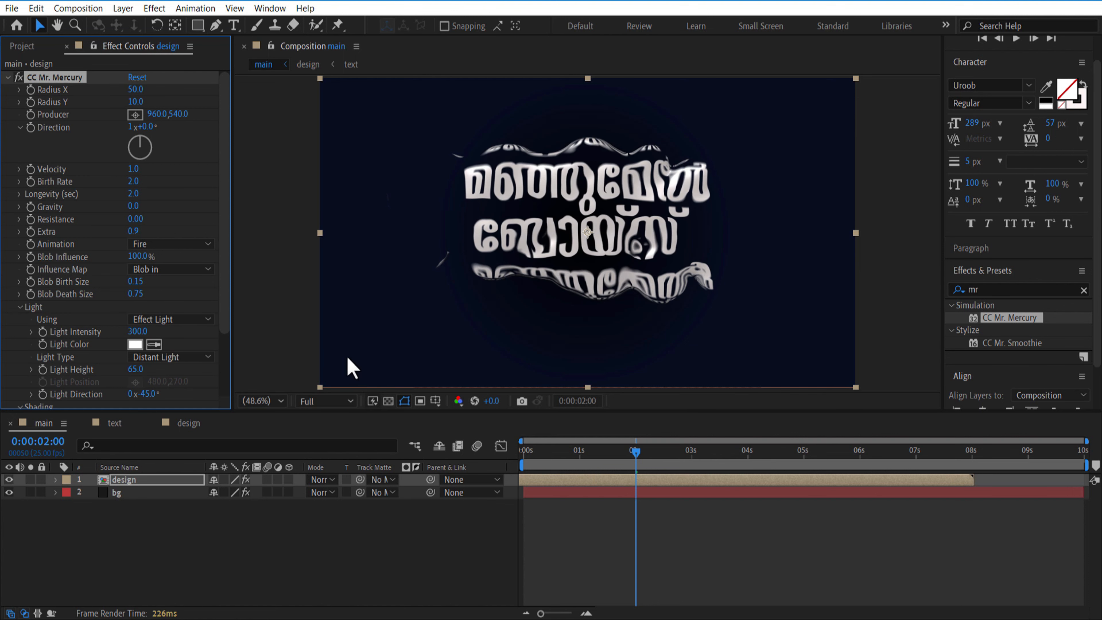
# Step: Find the Stylize Glow effect and apply it to the design layer
pyautogui.click(152, 481)
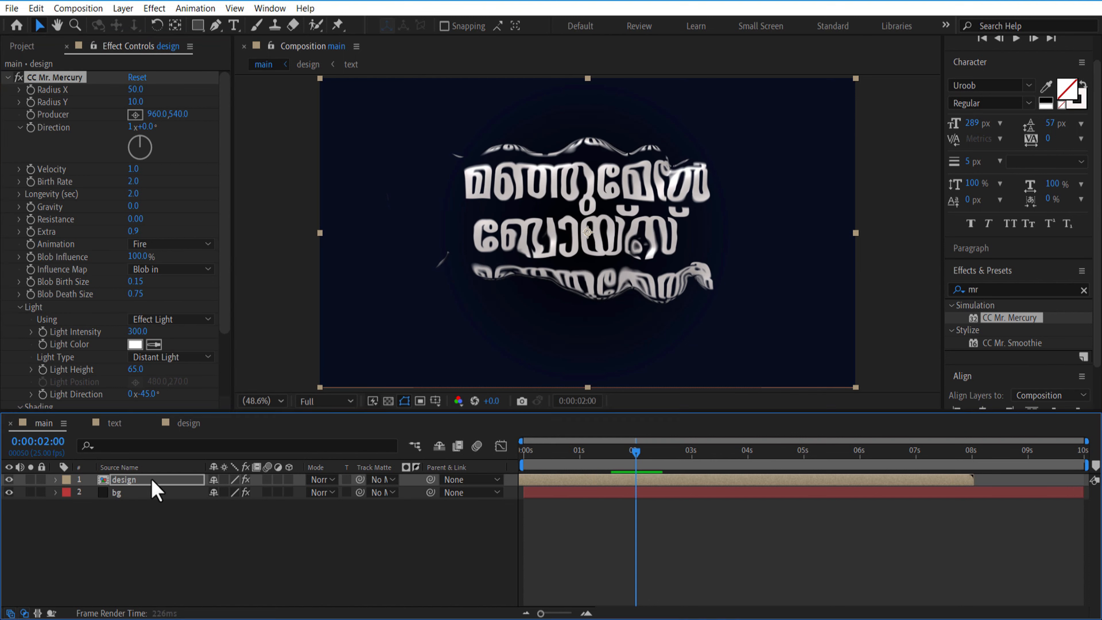
pyautogui.click(995, 288)
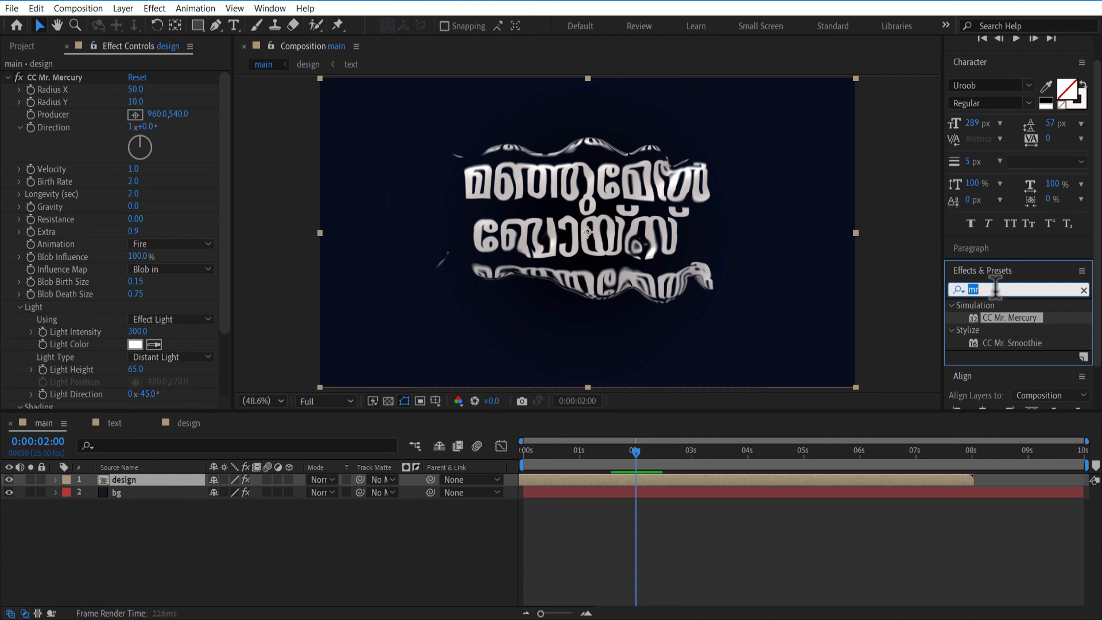
pyautogui.write('glow')
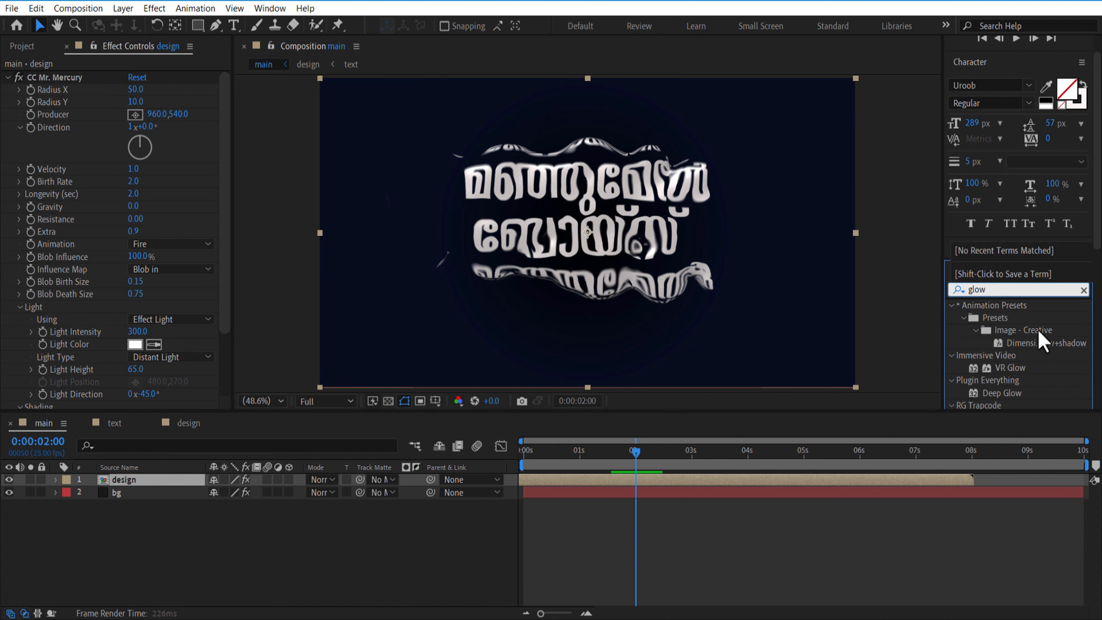
pyautogui.scroll(-8, 1041, 341)
pyautogui.moveTo(1000, 294); pyautogui.dragTo(147, 490)
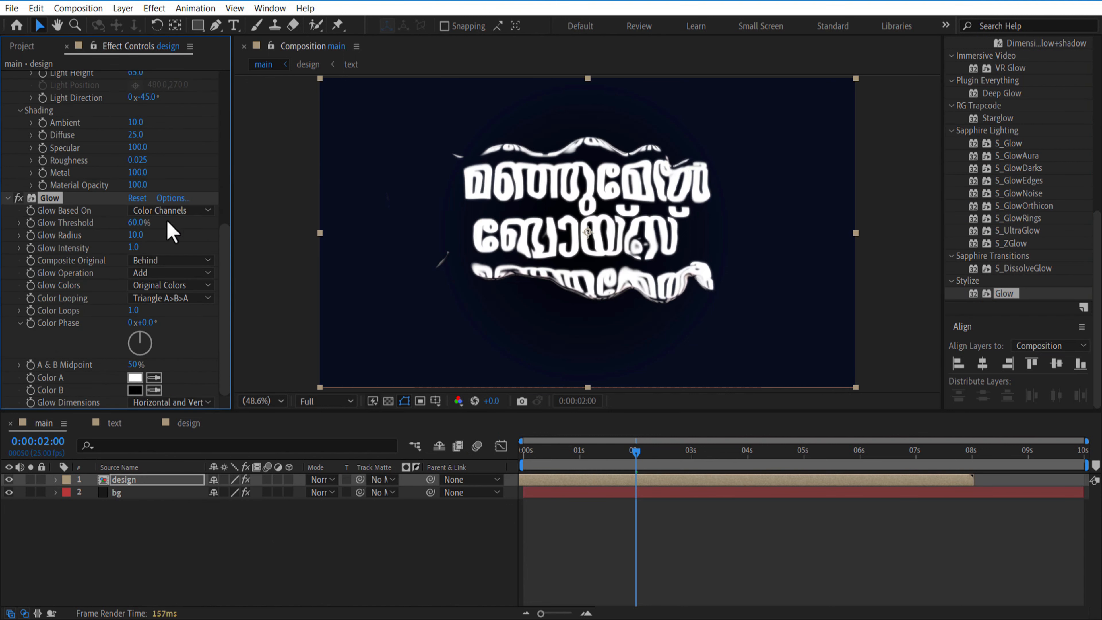
# Step: Set the design layer's Glow Threshold to 95% and Glow Intensity to 0.7
pyautogui.click(141, 222)
pyautogui.write('95')
pyautogui.press('Return')
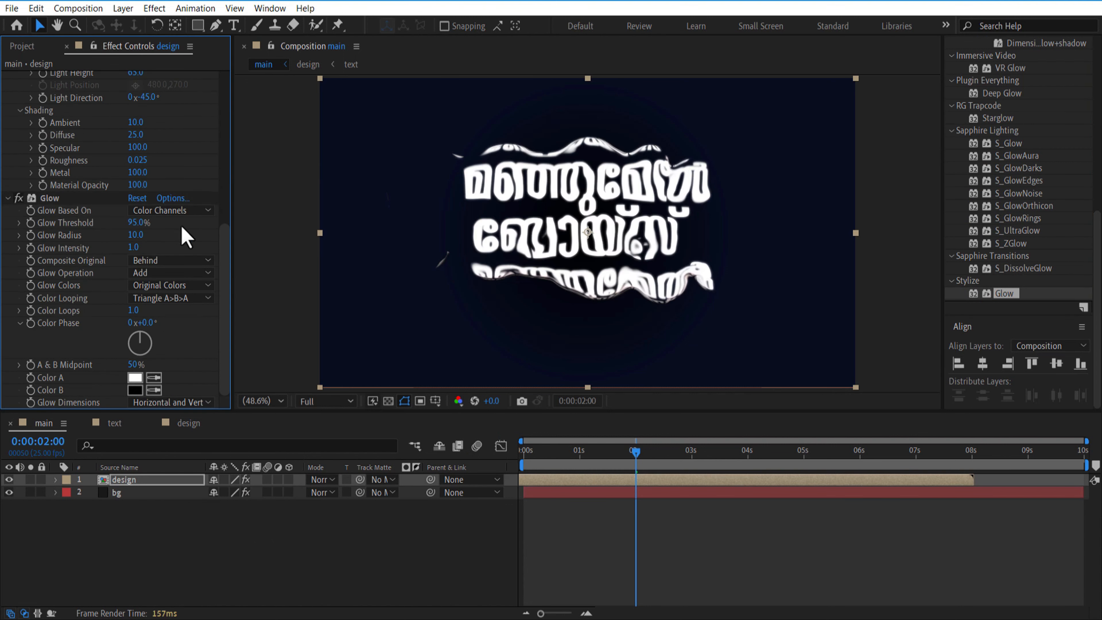
pyautogui.click(135, 248)
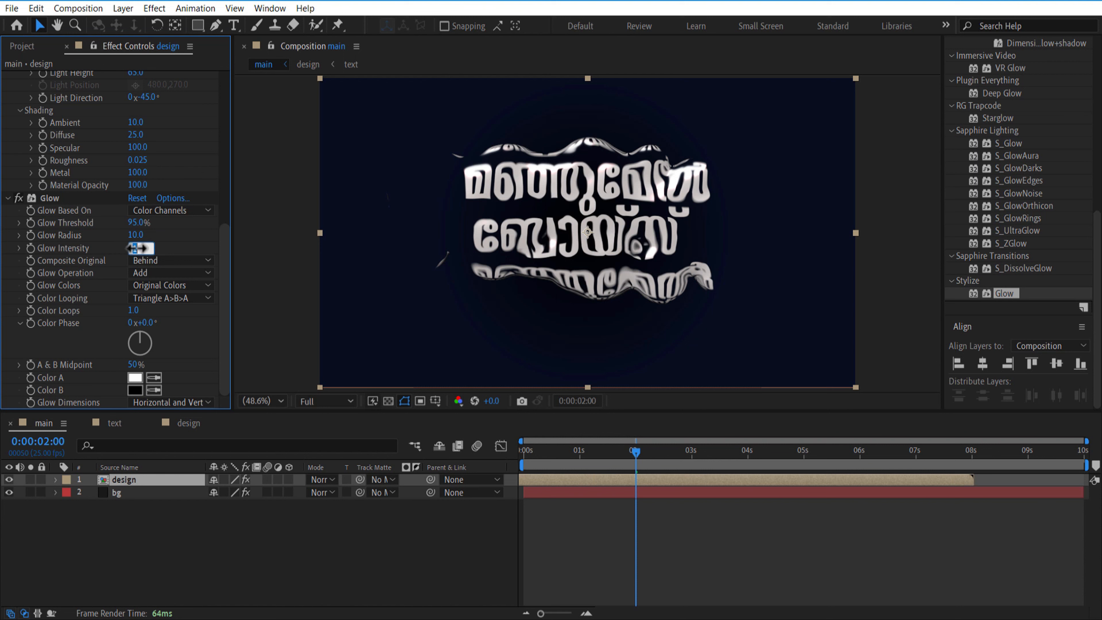
pyautogui.write('0.7')
pyautogui.press('Return')
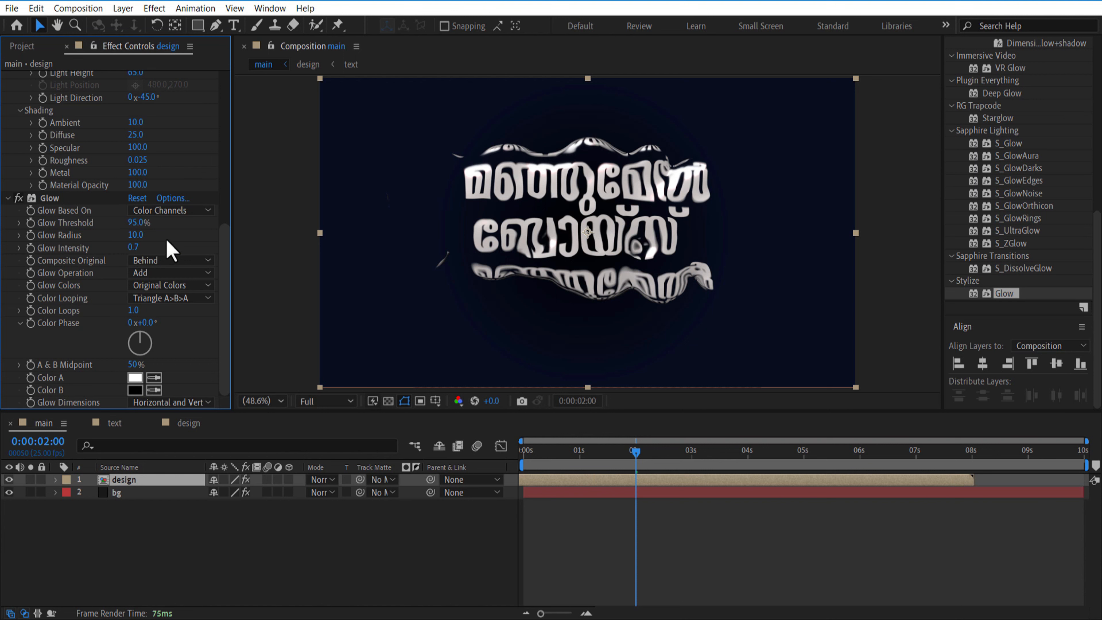
# Step: Add a new adjustment layer above the design layer in the main composition
pyautogui.rightClick(206, 584)
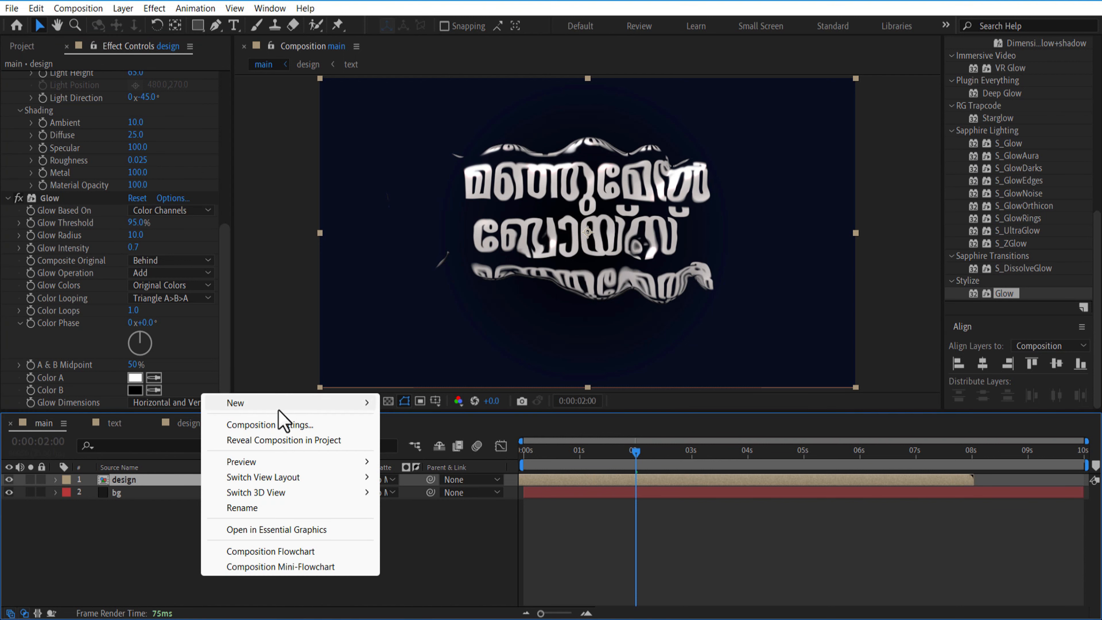
pyautogui.moveTo(282, 415)
pyautogui.click(434, 516)
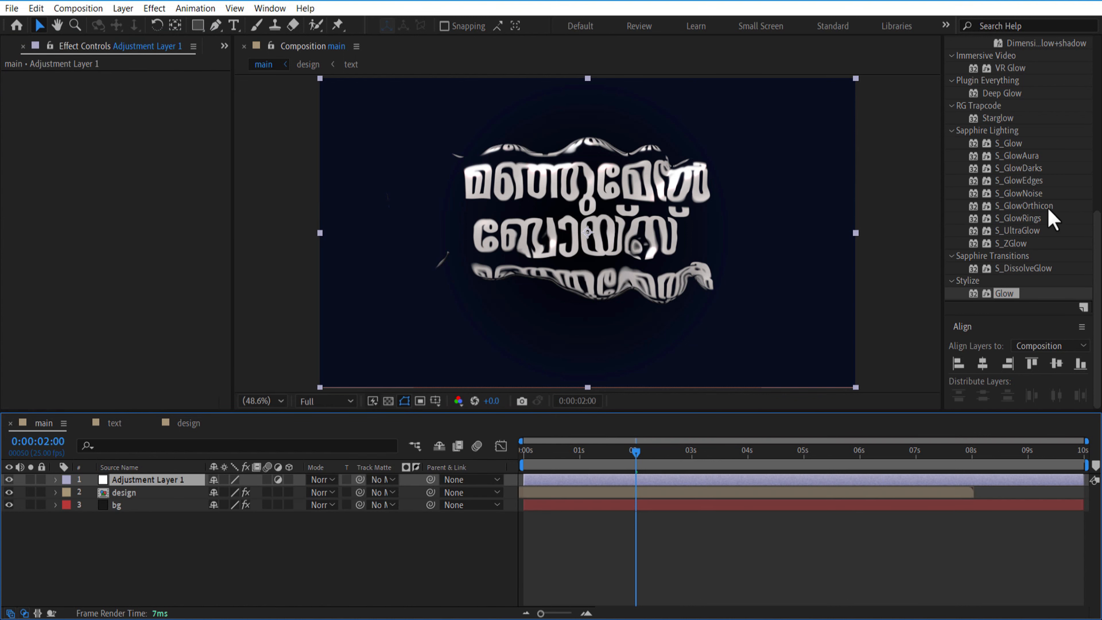
# Step: Apply the Noise effect to the adjustment layer and set the Amount of Noise to 10%
pyautogui.click(1007, 138)
pyautogui.write('noise')
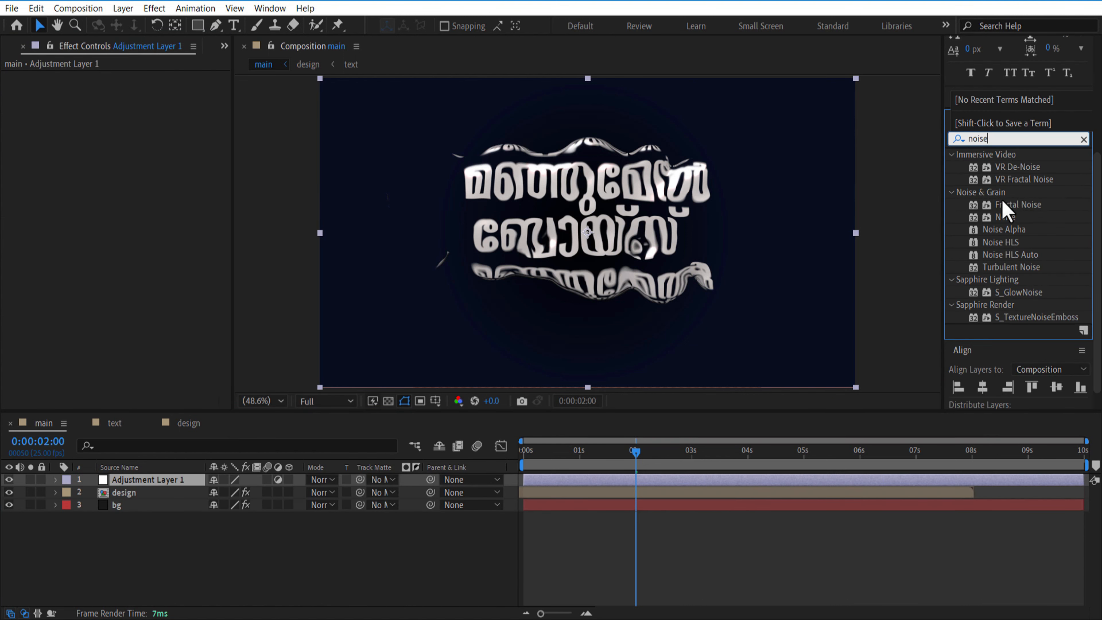
pyautogui.moveTo(1004, 219); pyautogui.dragTo(189, 493)
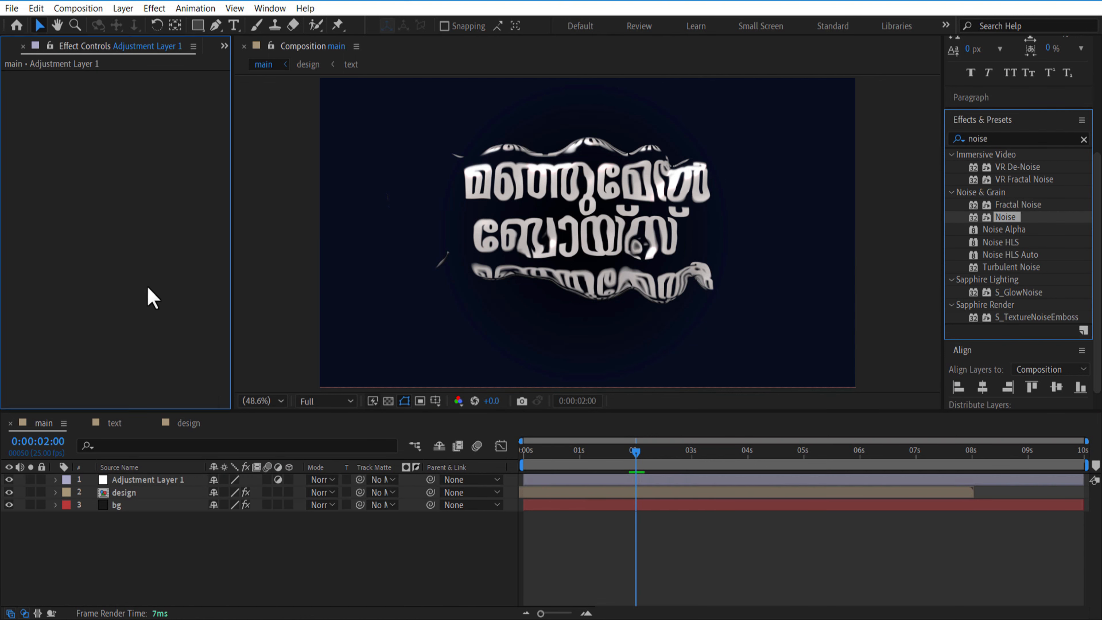
pyautogui.click(138, 90)
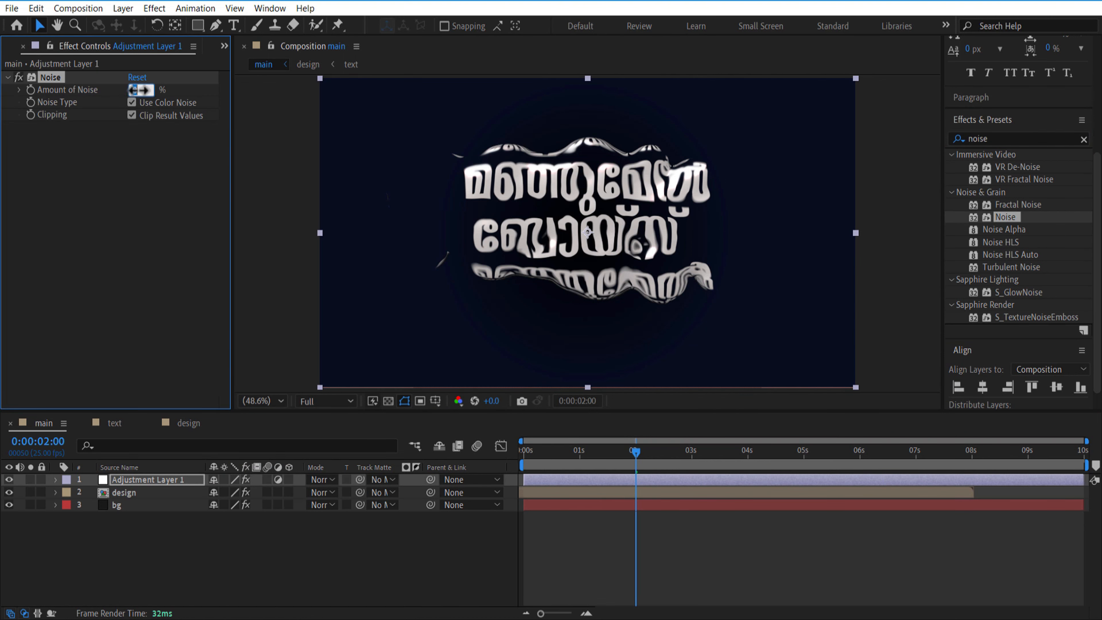
pyautogui.write('10')
pyautogui.press('Return')
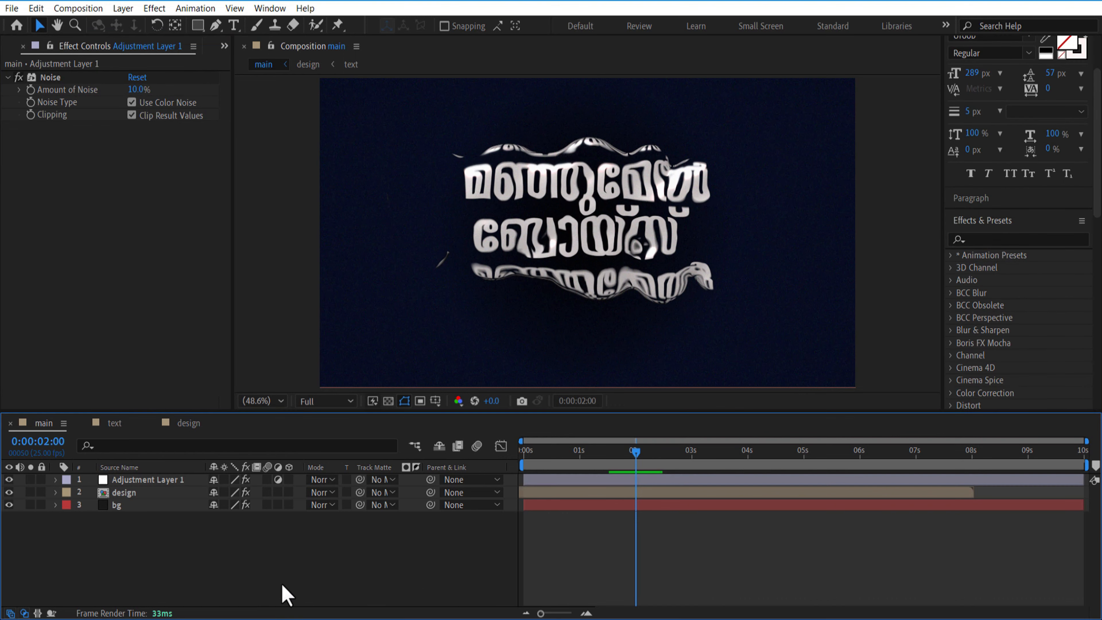
# Step: In the text composition, recolour only the title's second line red (FB0303) and return to the main composition
pyautogui.click(114, 423)
pyautogui.click(164, 479)
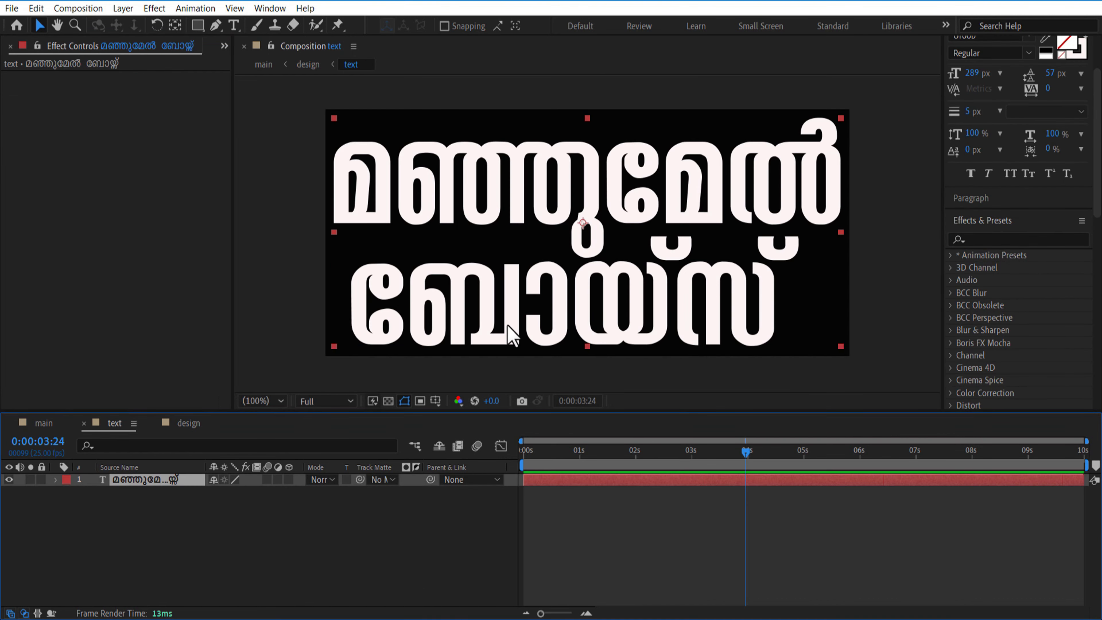
pyautogui.doubleClick(357, 309)
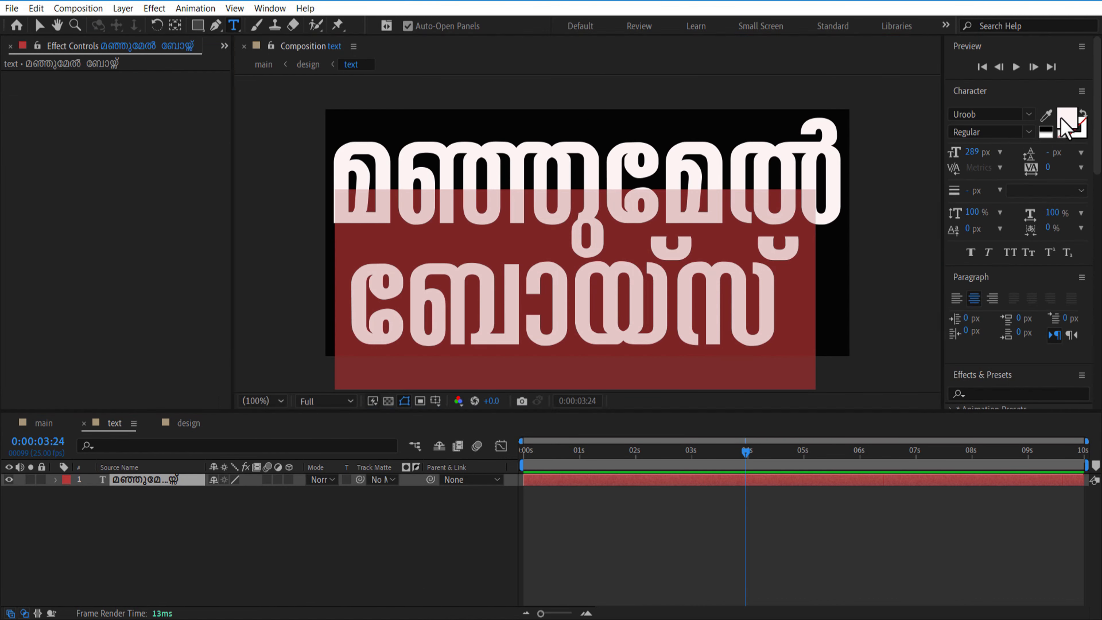
pyautogui.click(1065, 119)
pyautogui.click(945, 257)
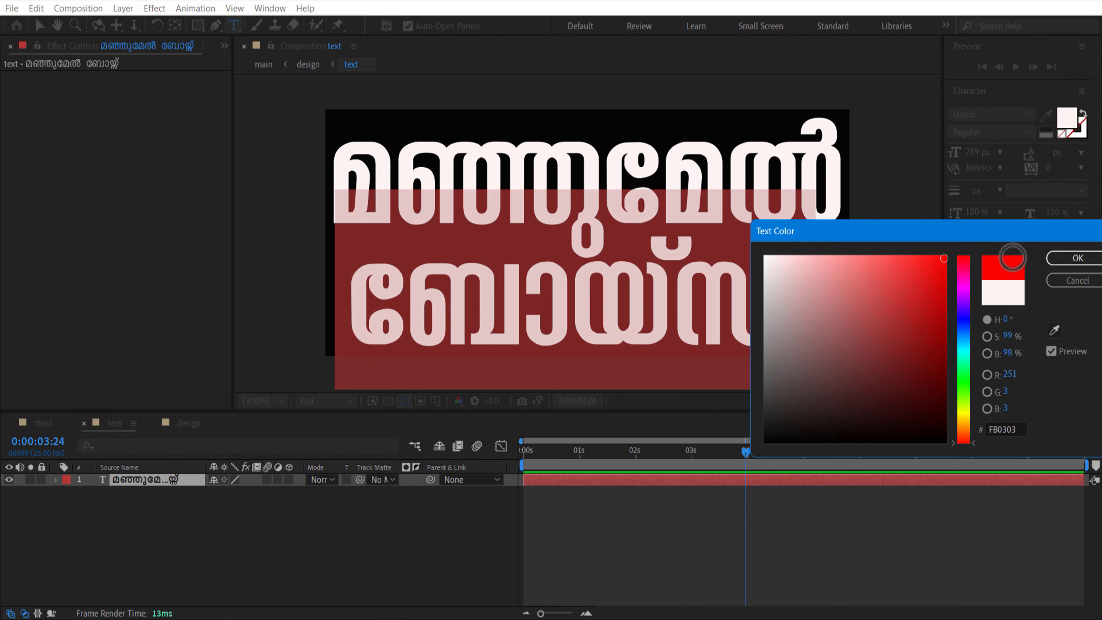
pyautogui.click(1050, 258)
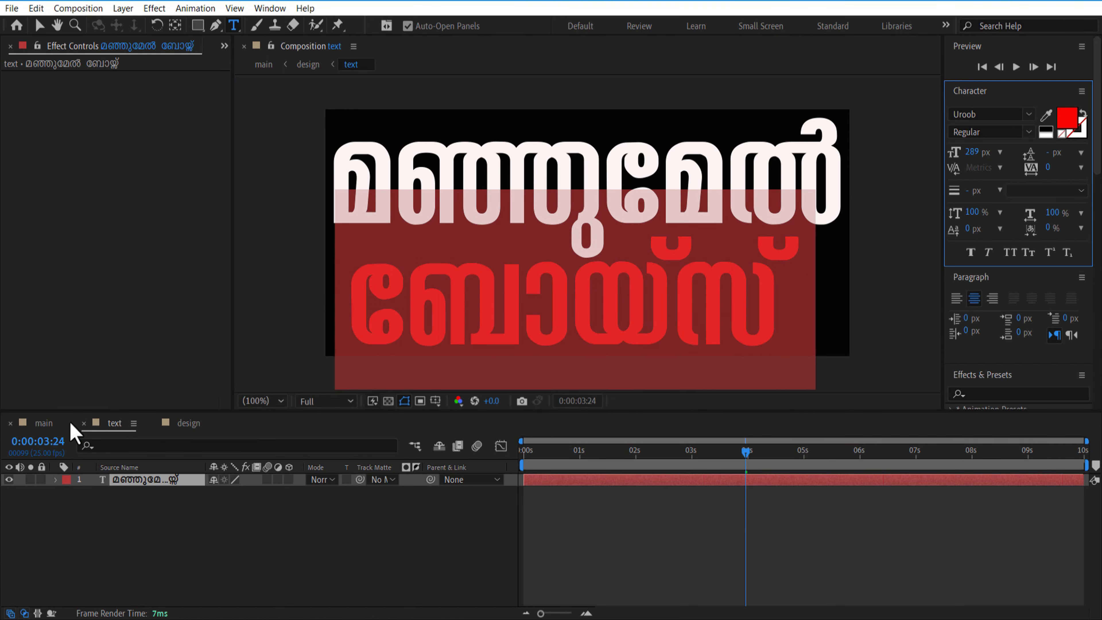
pyautogui.click(44, 424)
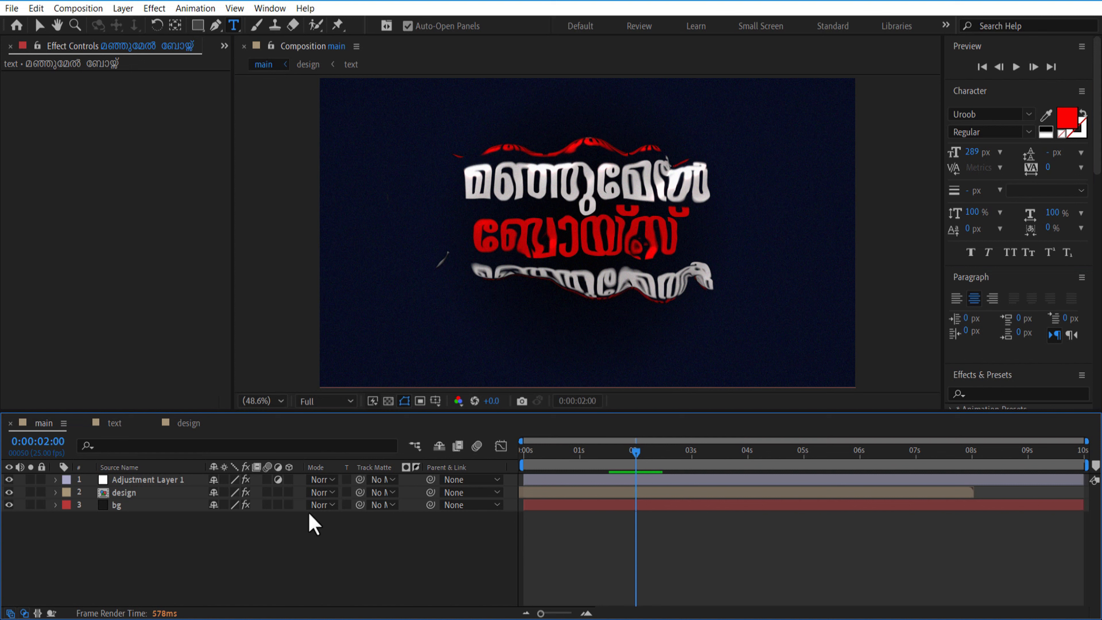
# Step: Find the Vibrance effect, apply it to the adjustment layer and set Saturation to 100
pyautogui.click(982, 393)
pyautogui.write('vibrance')
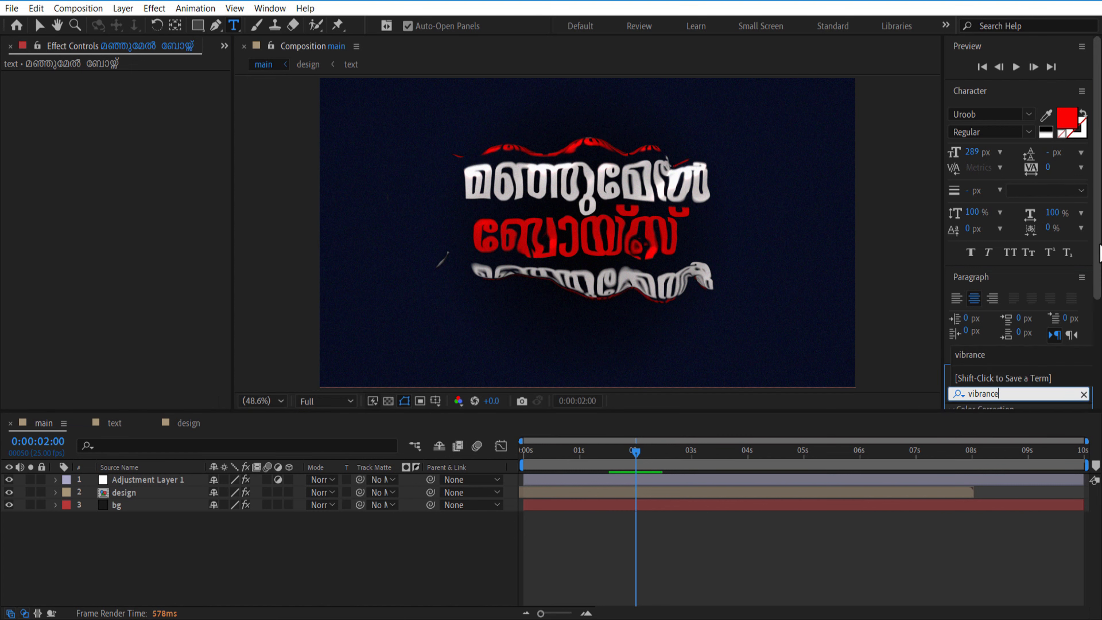
pyautogui.press('Return')
pyautogui.moveTo(998, 268); pyautogui.dragTo(157, 480)
pyautogui.press('v')
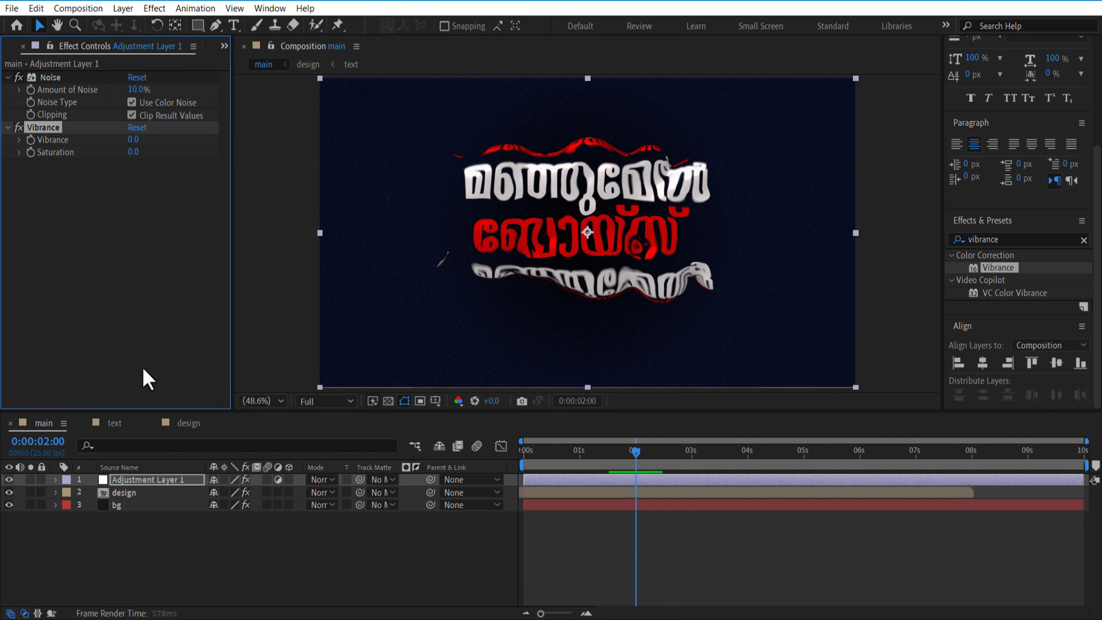
pyautogui.moveTo(227, 169); pyautogui.dragTo(294, 170)
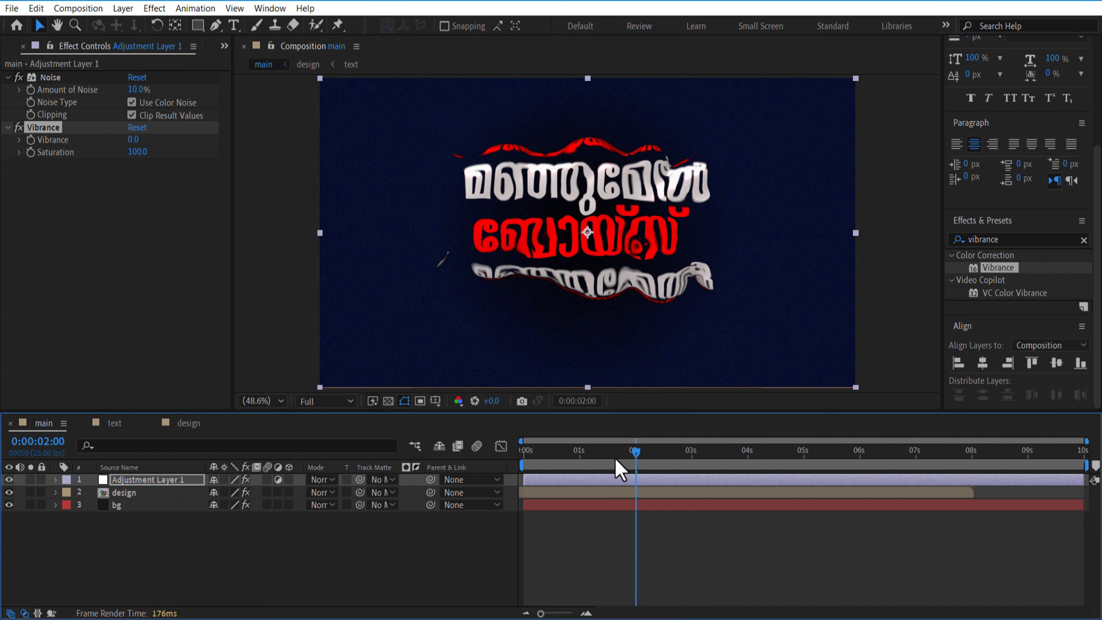
# Step: End the work area where the design layer ends, at about 8 seconds, and trim the main composition to it
pyautogui.moveTo(617, 467); pyautogui.dragTo(512, 493)
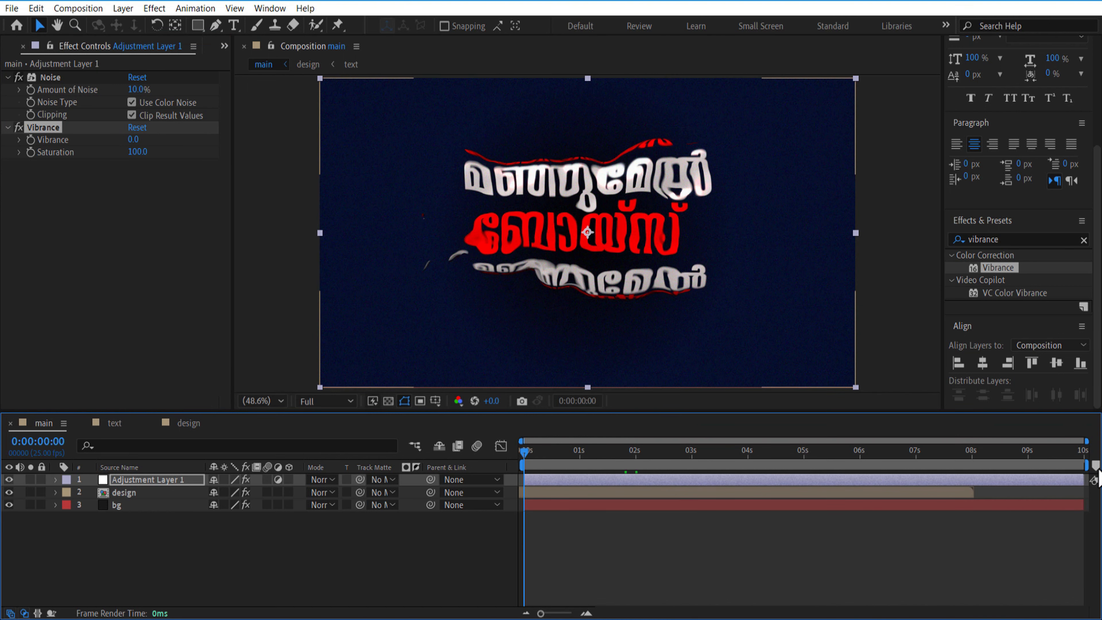
pyautogui.moveTo(1051, 466); pyautogui.dragTo(982, 468)
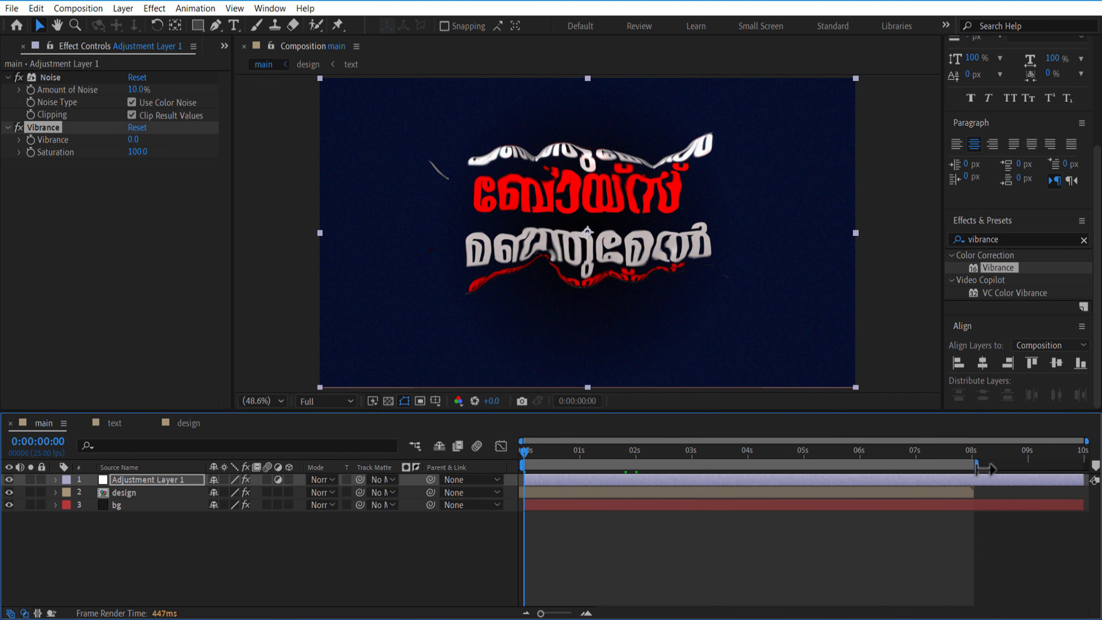
pyautogui.rightClick(953, 467)
pyautogui.click(971, 504)
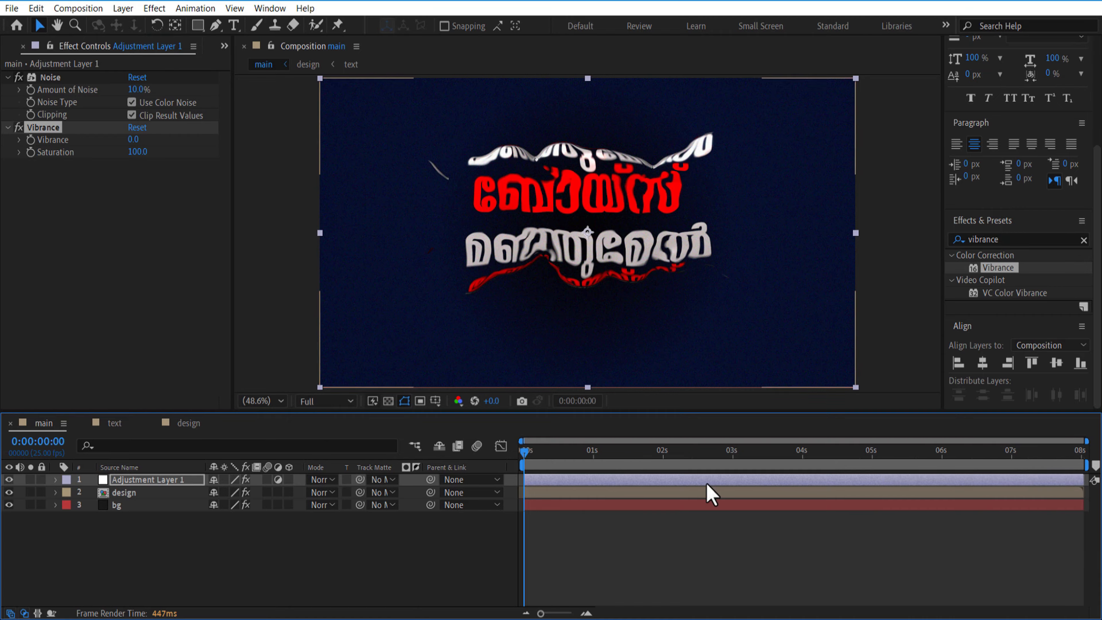